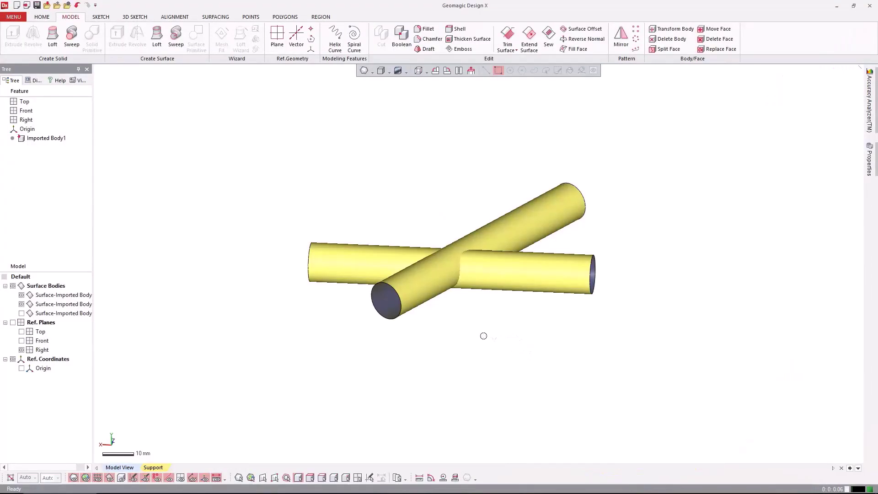
Orbit the view to inspect the crossing cylinders from several angles
right_drag(499, 322, 432, 165)
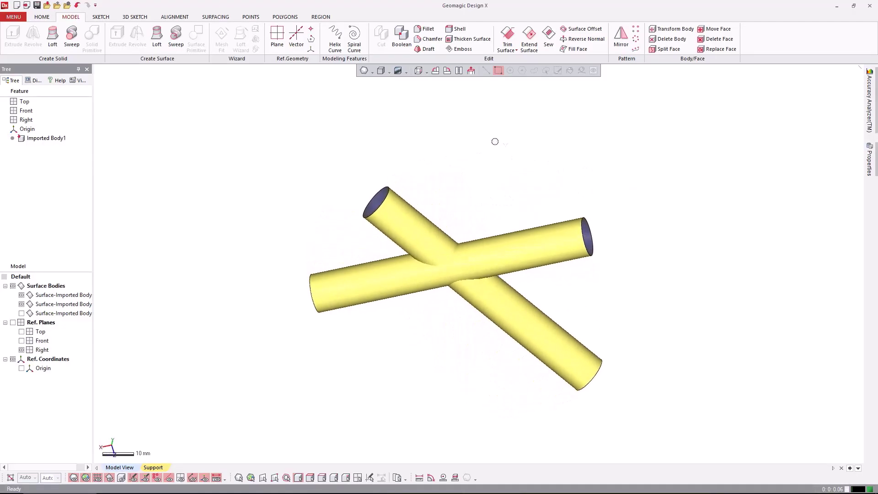
right_drag(494, 142, 518, 286)
right_drag(486, 331, 458, 341)
Trim the diagonal cylinder with the horizontal cylinder as tool, keeping the diagonal piece
click(509, 38)
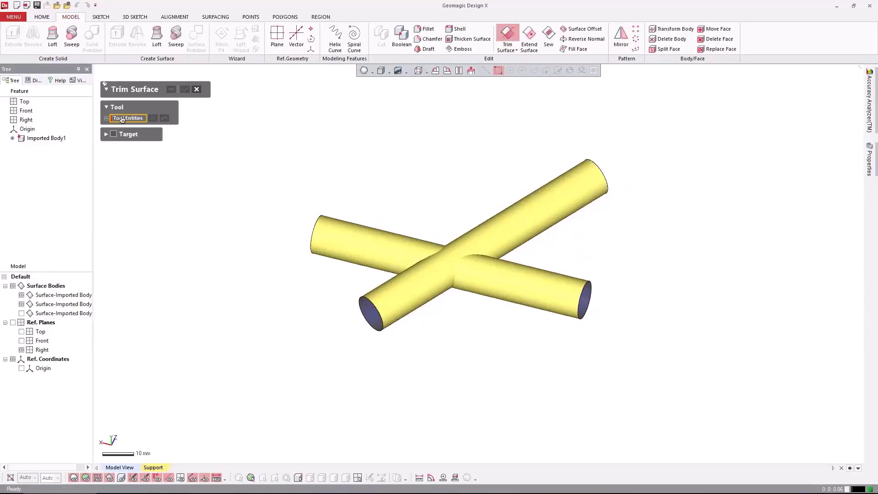
click(345, 237)
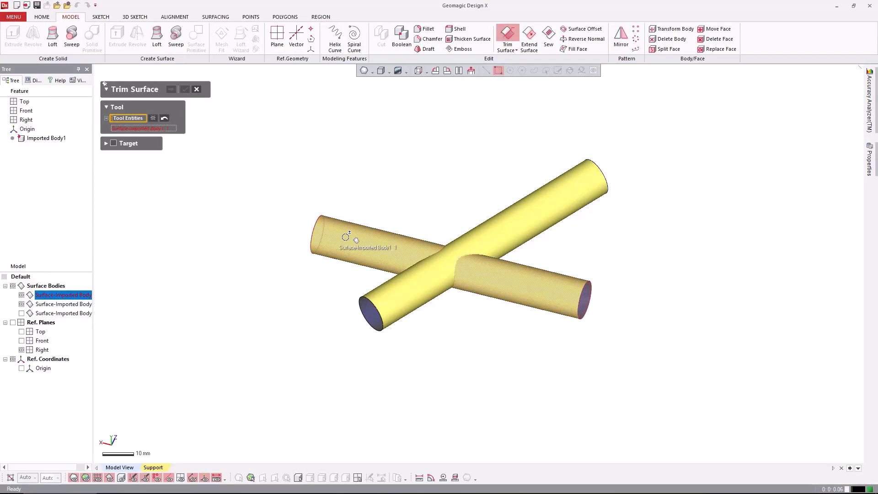
click(117, 144)
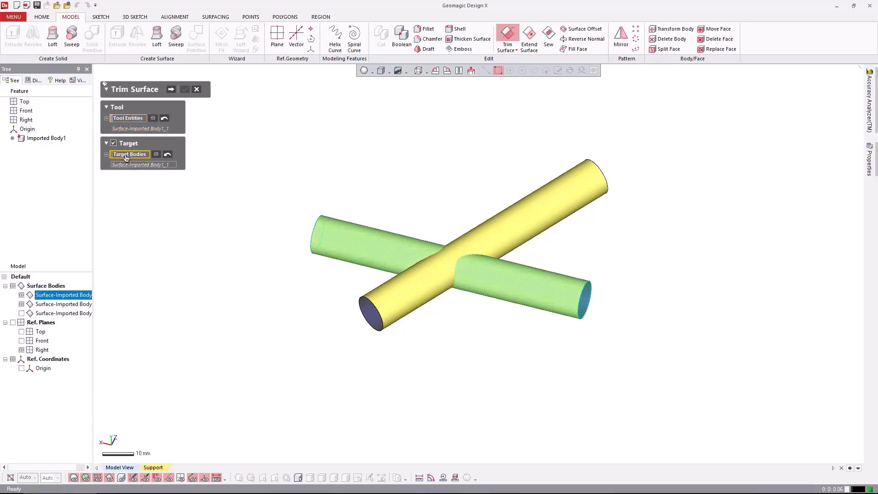
click(496, 232)
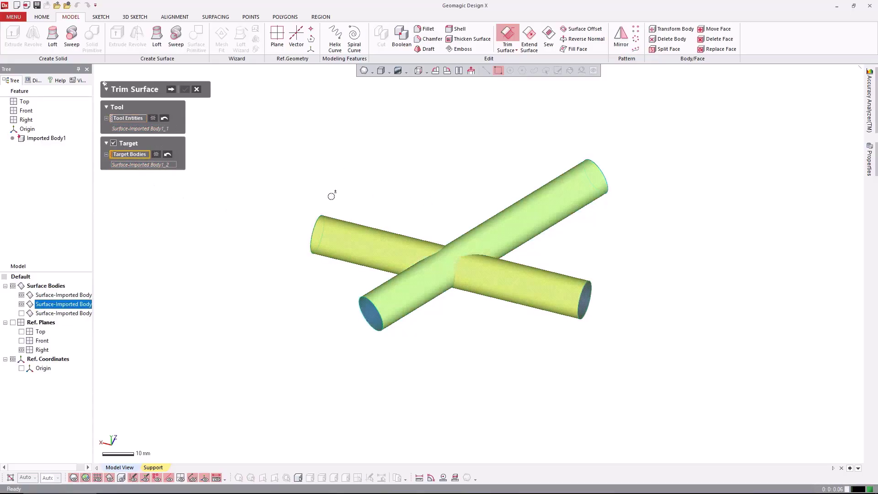
click(171, 89)
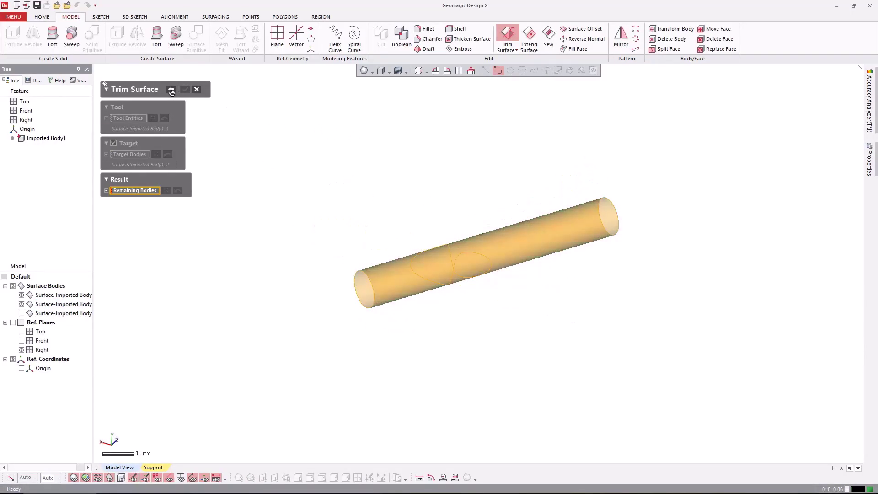
click(378, 285)
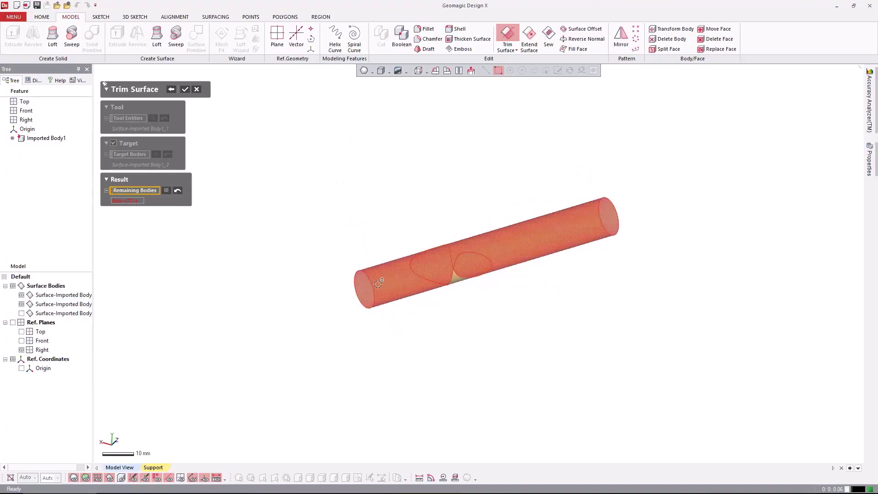
right_drag(525, 329, 254, 273)
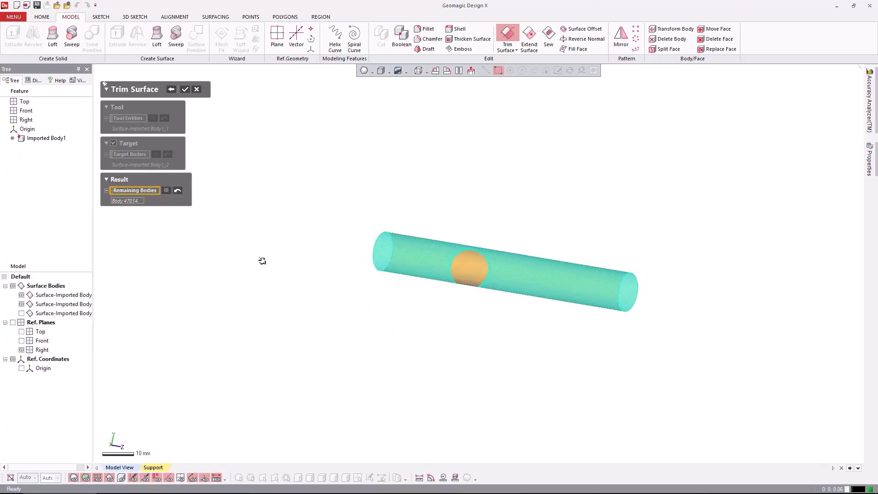
click(185, 89)
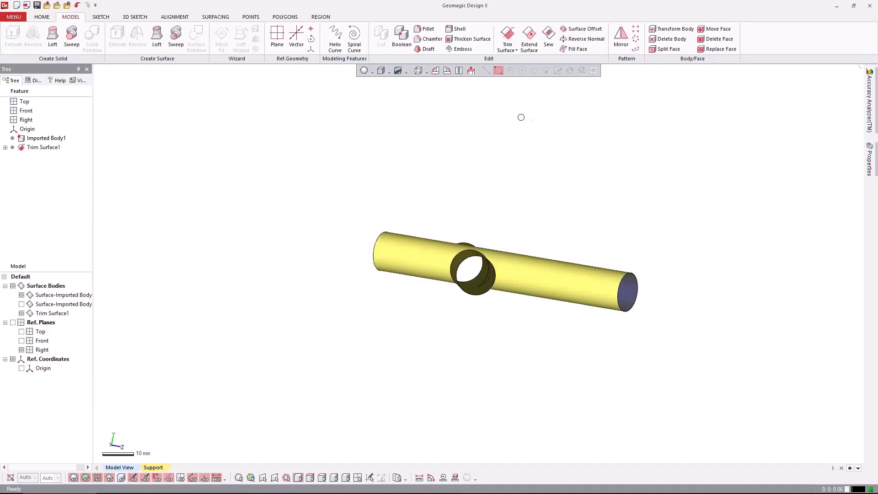
right_drag(375, 166, 592, 226)
Trim the untrimmed cylinder using Trim Surface1 as the tool, keeping the tube piece
click(508, 35)
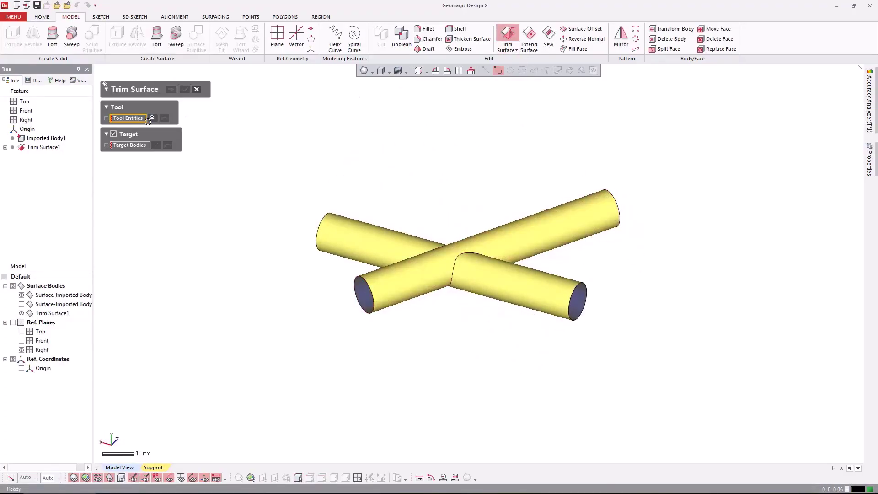
right_drag(452, 208, 360, 271)
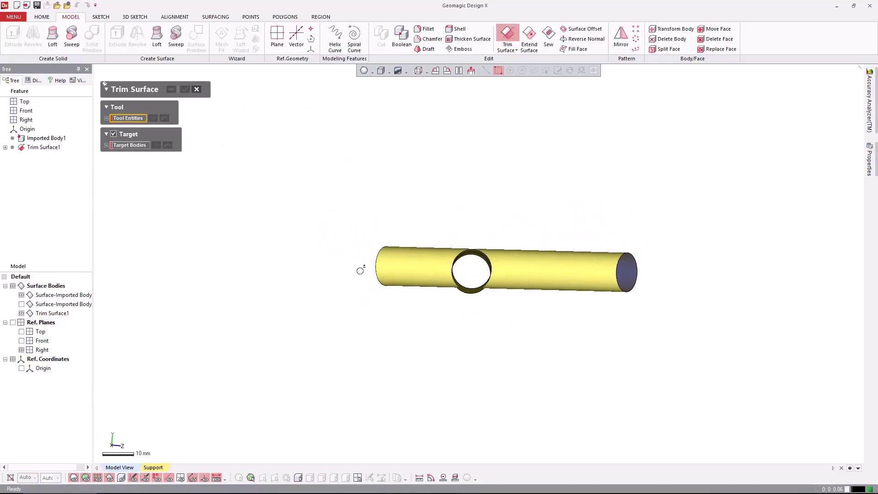
click(401, 267)
right_drag(359, 188, 338, 268)
click(138, 155)
click(403, 213)
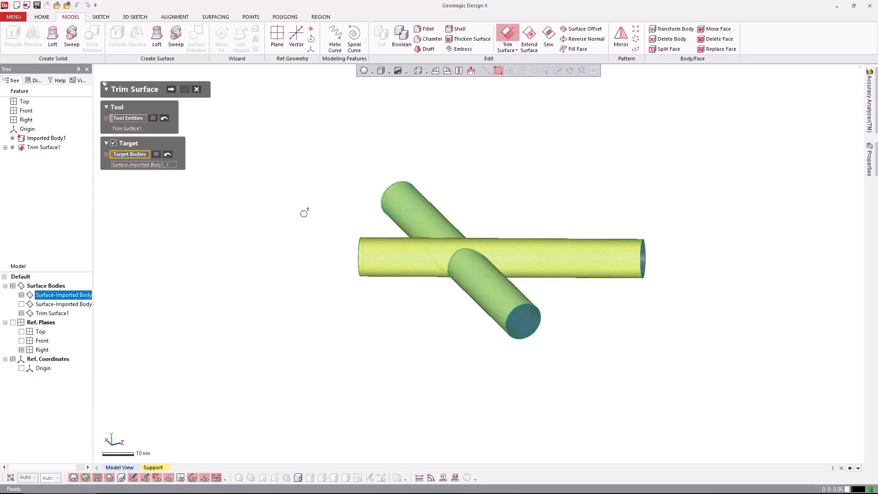
right_drag(267, 217, 497, 338)
click(172, 90)
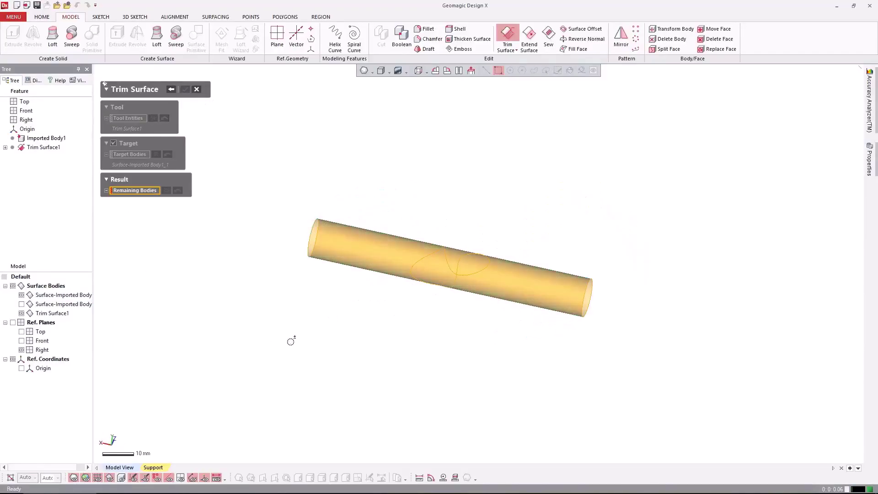
right_drag(310, 348, 538, 271)
click(530, 265)
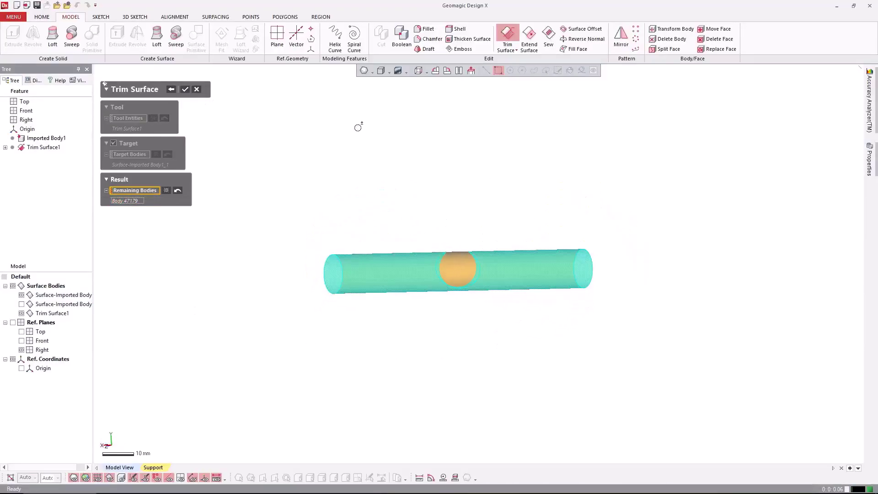
click(185, 89)
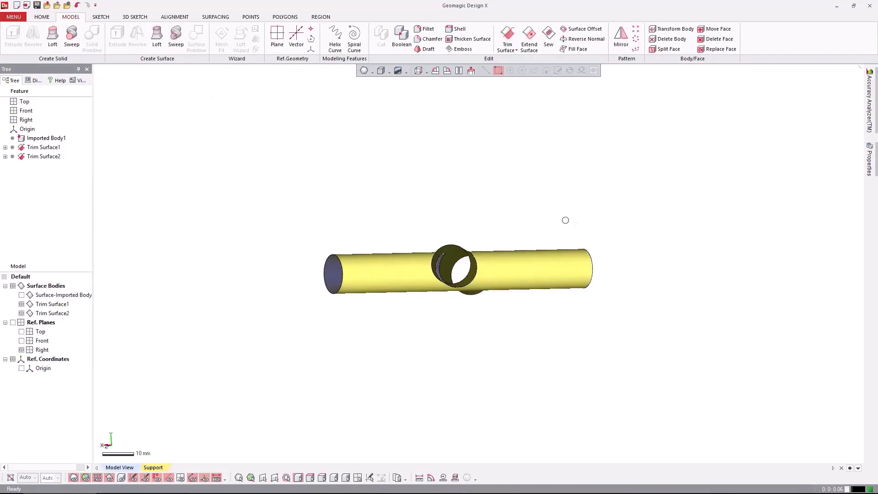
right_drag(570, 231, 453, 232)
right_drag(511, 333, 454, 292)
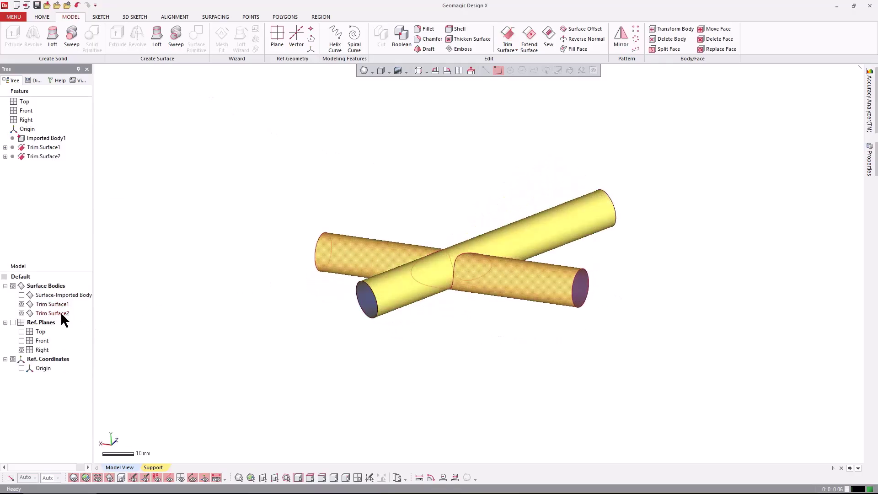
Sew Trim Surface1 and Trim Surface2 into one surface body
click(549, 37)
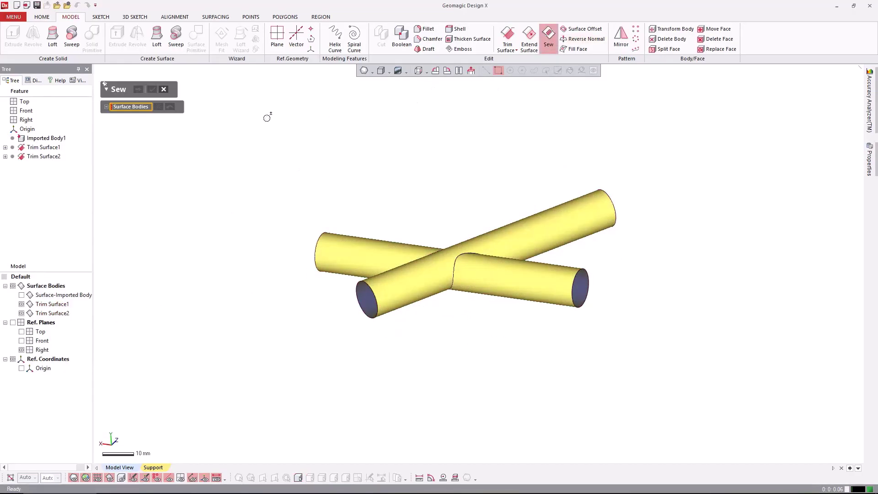
click(327, 242)
click(542, 235)
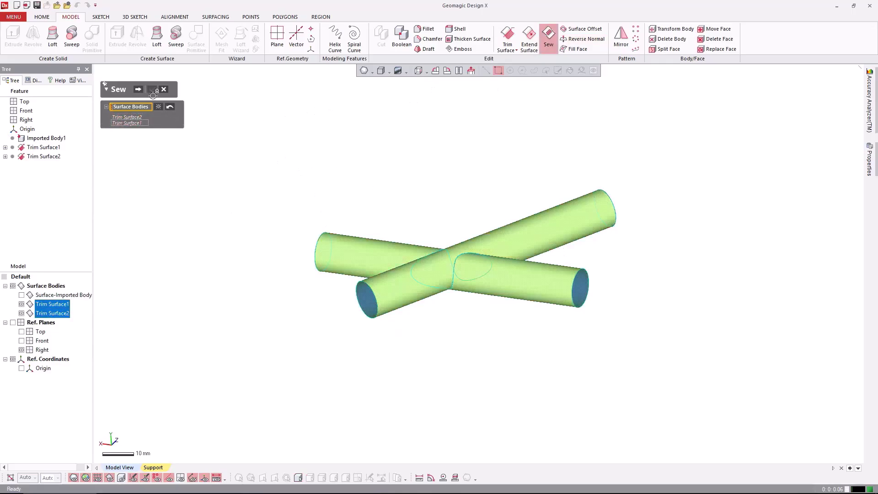
click(138, 90)
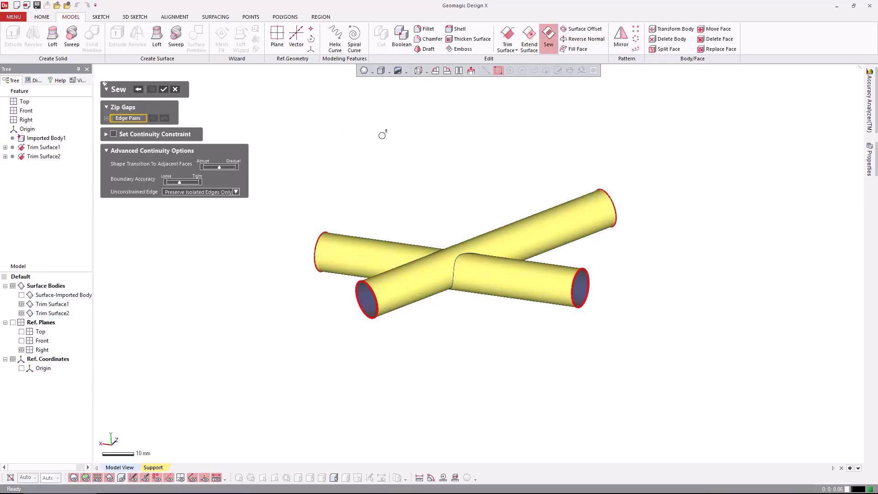
right_drag(389, 150, 435, 264)
click(164, 89)
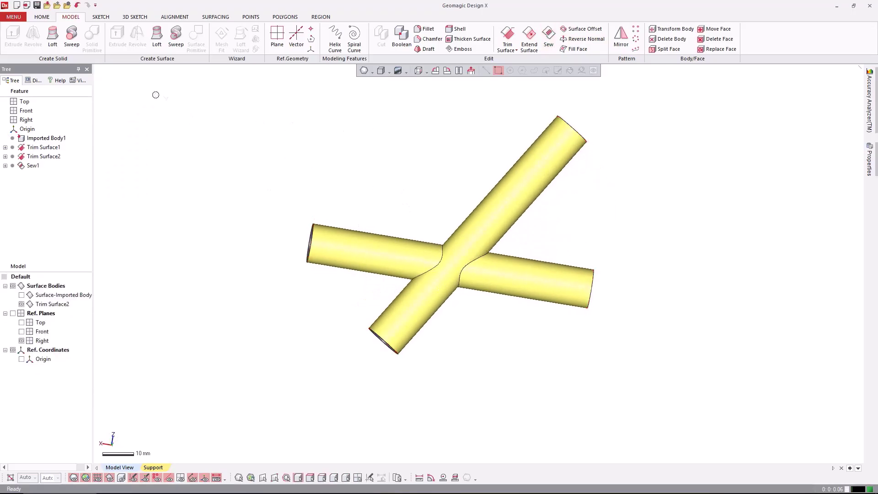
Face-fillet the horizontal and diagonal tubes at 2 mm with constant width and curvature, second face flipped
click(418, 28)
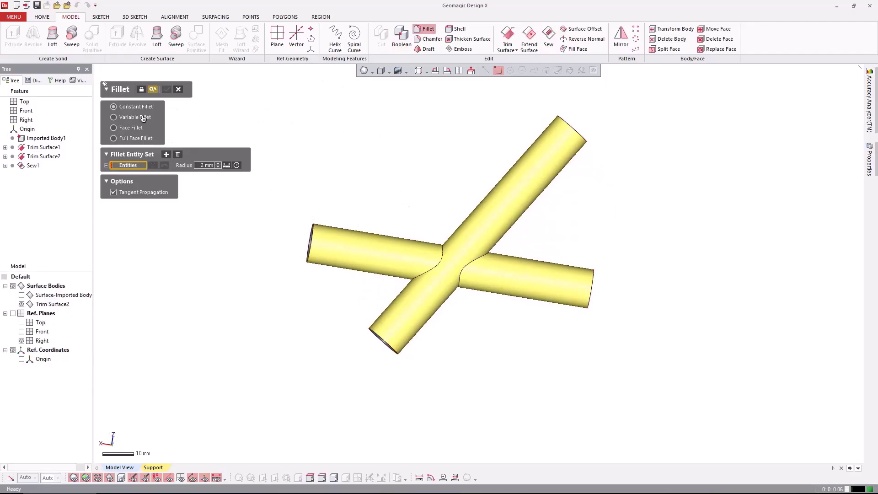
click(125, 128)
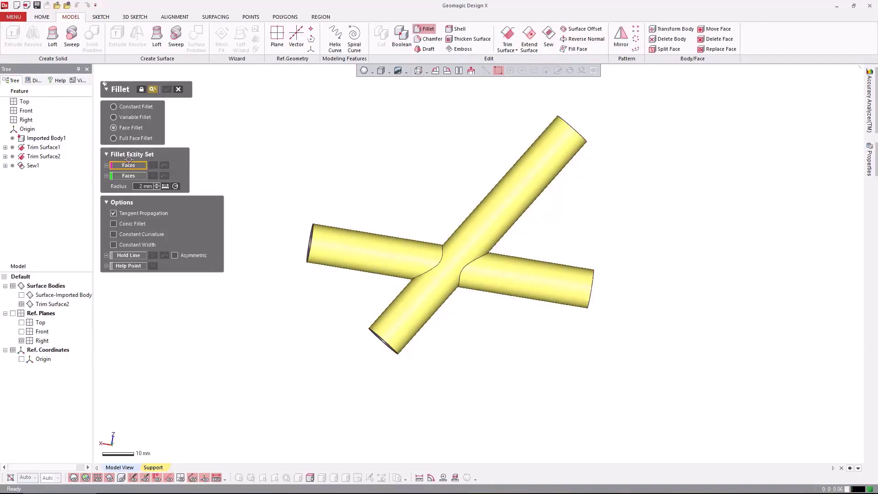
click(349, 247)
right_drag(417, 205, 398, 89)
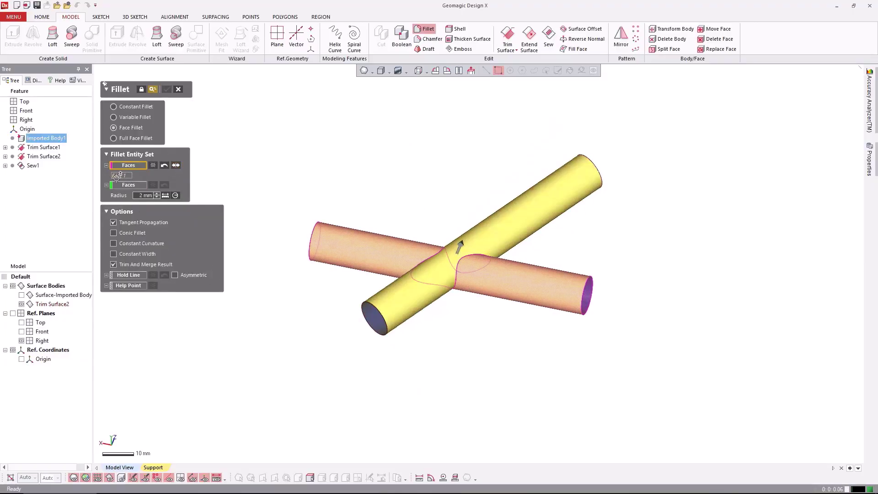
click(505, 230)
click(505, 230)
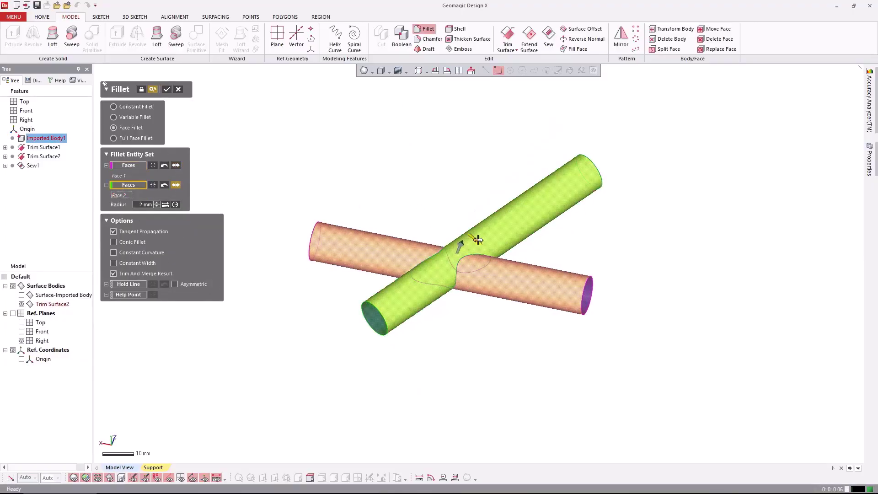
click(476, 238)
right_drag(359, 183, 341, 212)
click(145, 263)
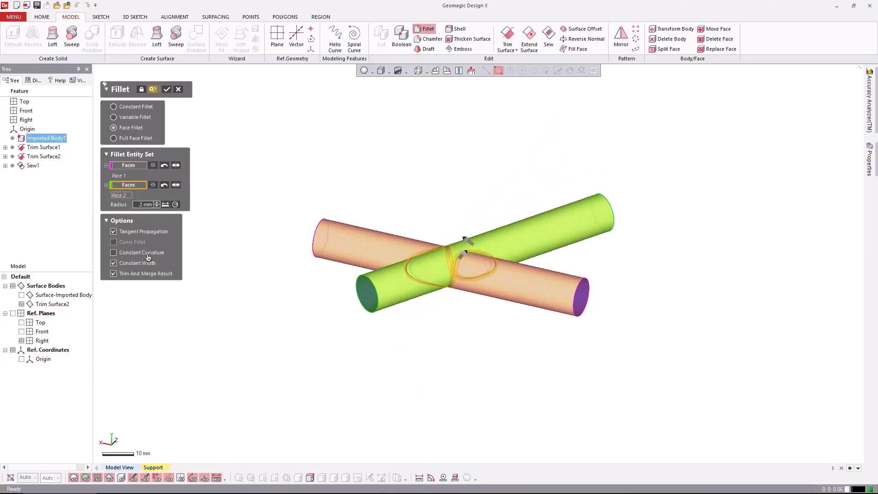
right_drag(436, 341, 446, 379)
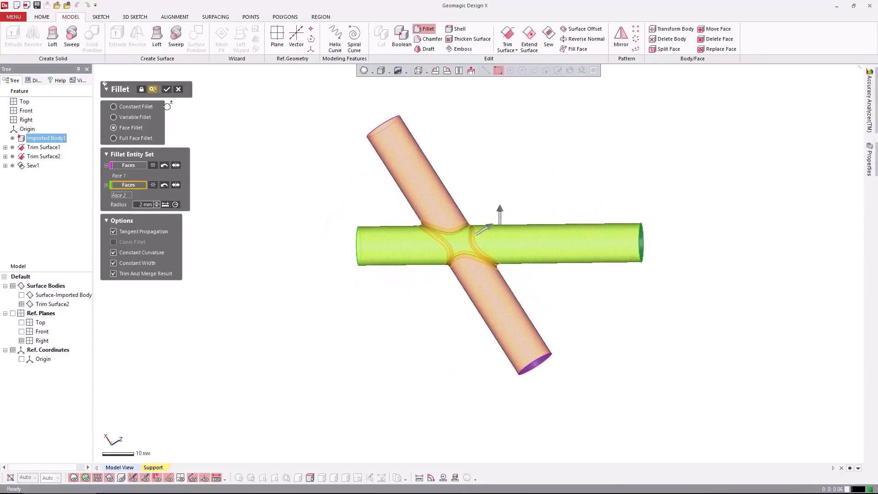
click(167, 89)
right_drag(455, 350, 486, 189)
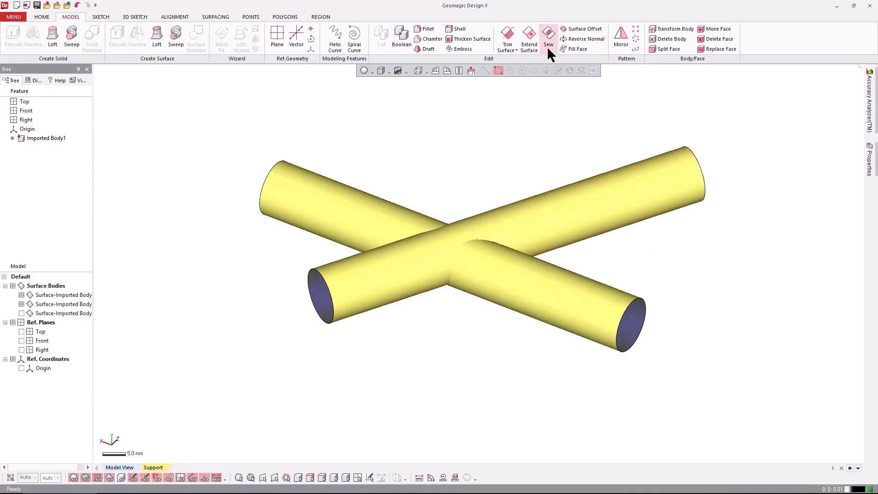
Trim both crossing tubes against each other, keeping each tube's trimmed piece
click(508, 33)
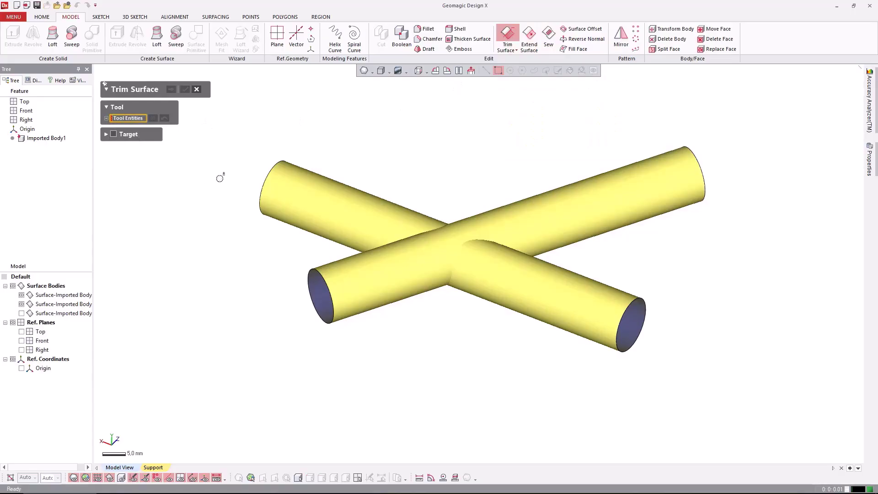
click(314, 196)
click(525, 218)
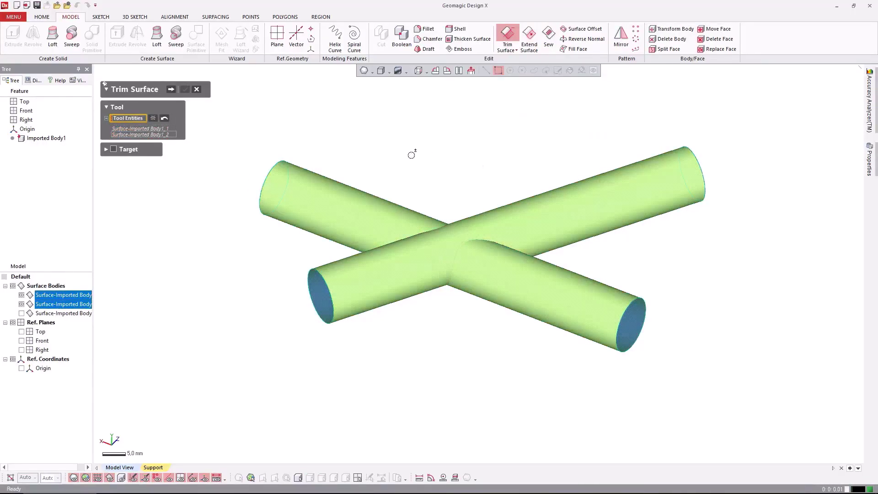
click(171, 90)
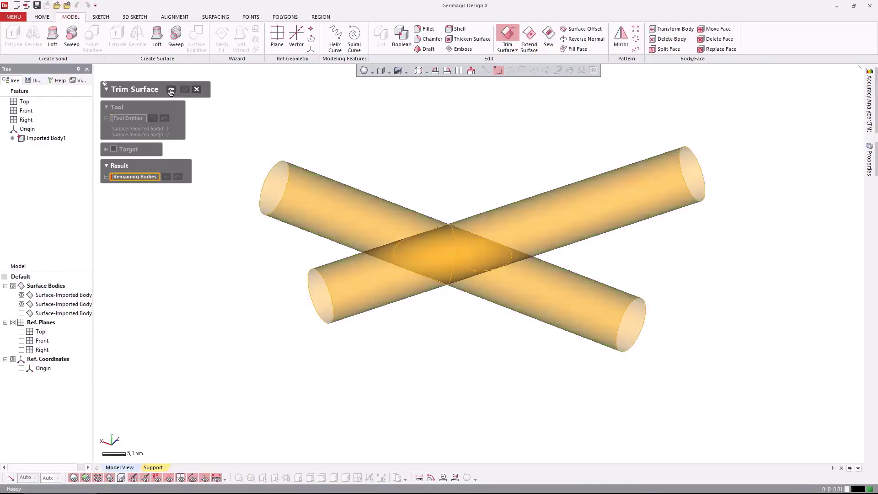
click(320, 197)
click(537, 200)
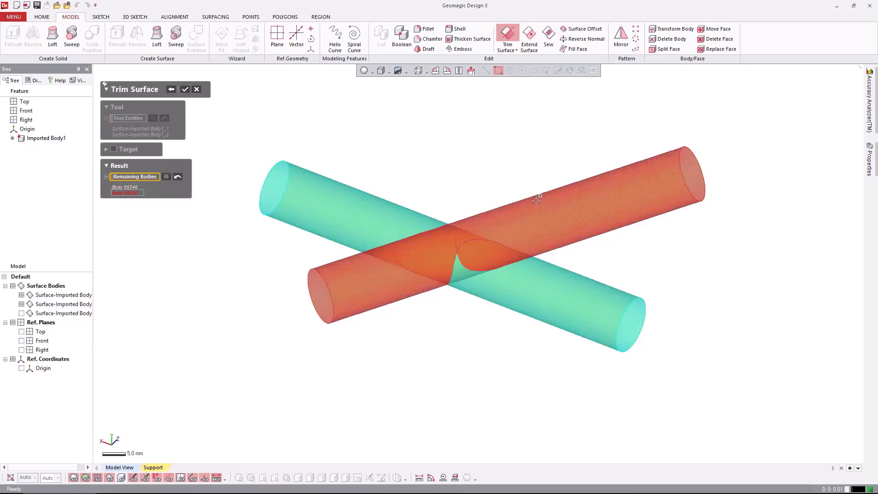
click(186, 91)
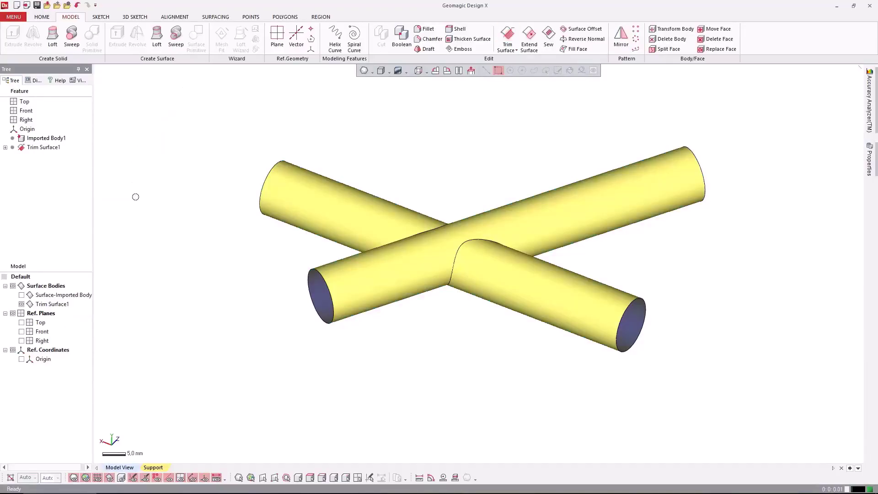
Face-fillet the upper and lower tubes with a 2 mm radius, constant curvature and constant width
right_drag(282, 311, 435, 107)
click(425, 29)
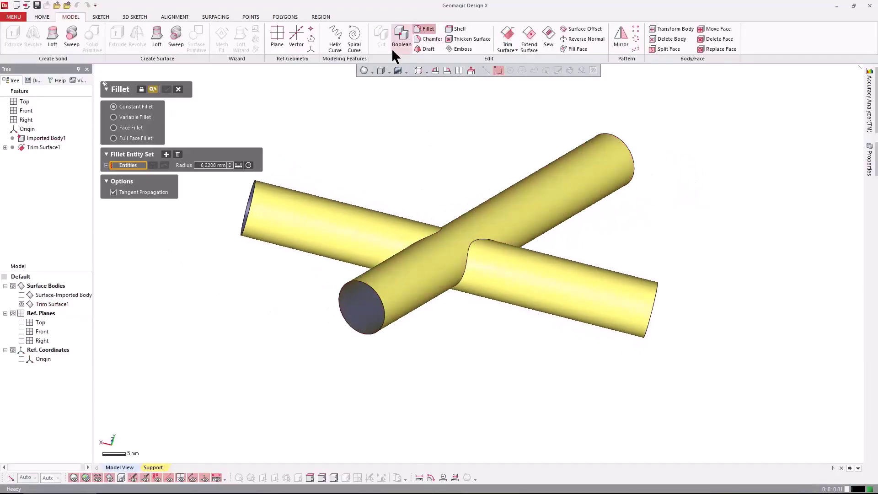
click(127, 128)
click(130, 235)
click(128, 245)
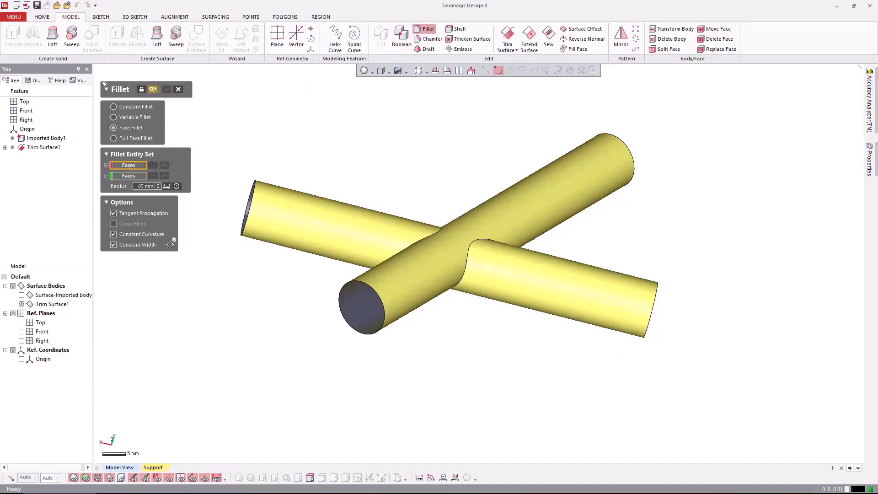
click(452, 247)
click(123, 185)
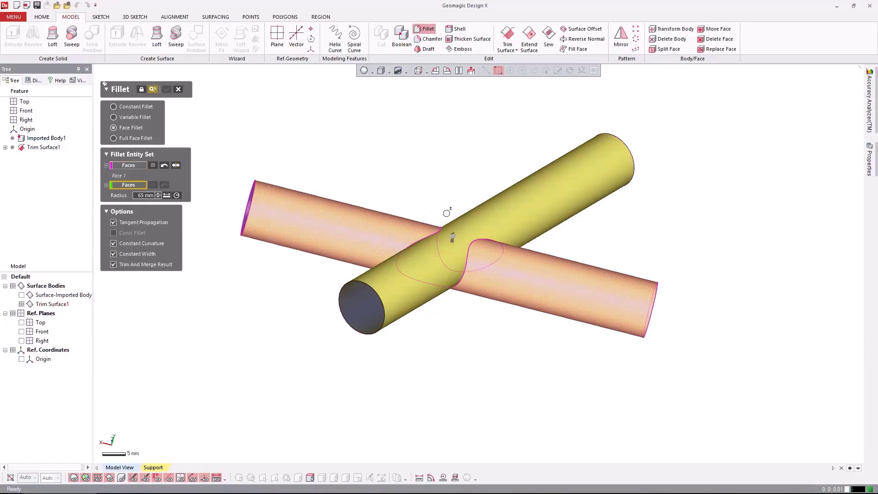
click(467, 215)
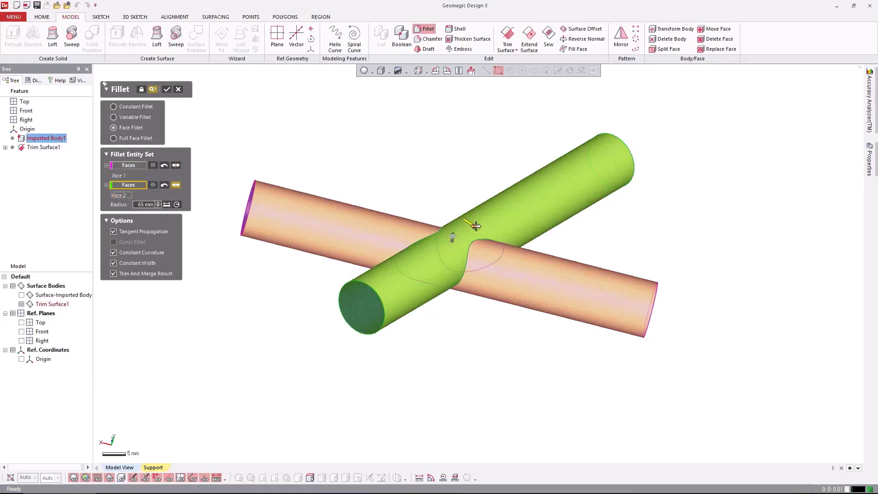
double_click(143, 205)
text(2)
key(Return)
right_drag(364, 161, 355, 337)
click(167, 89)
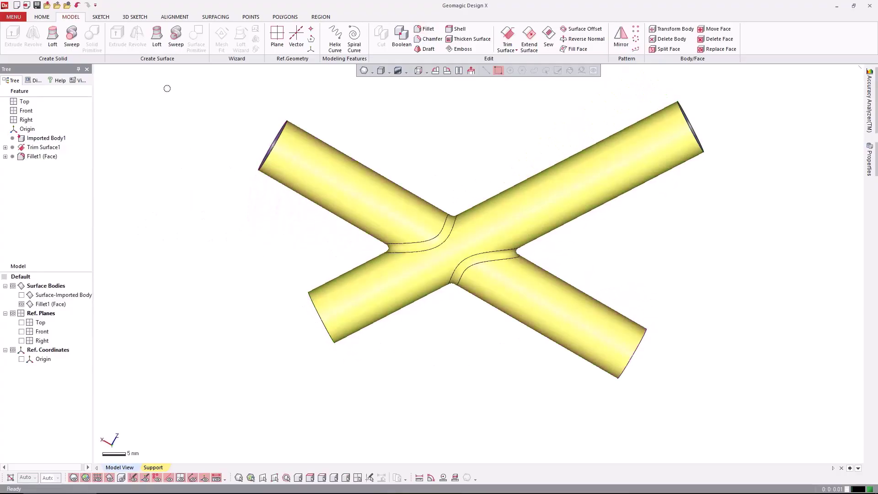
Face-fillet the two crossed tubes with a 2 mm constant-width blend
right_drag(435, 402, 624, 173)
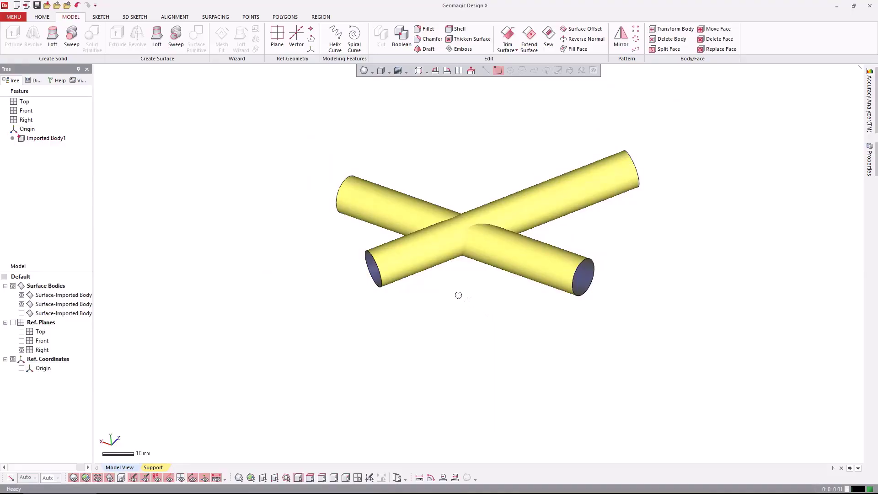
right_drag(468, 298, 476, 292)
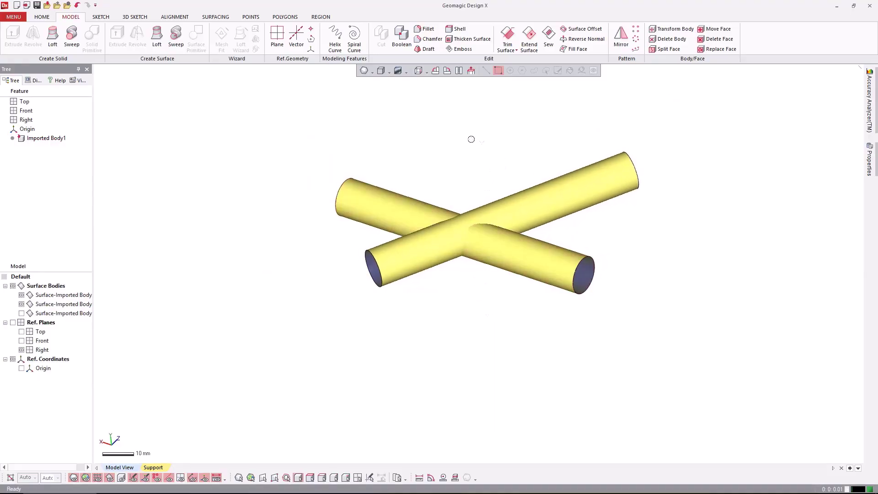
click(422, 29)
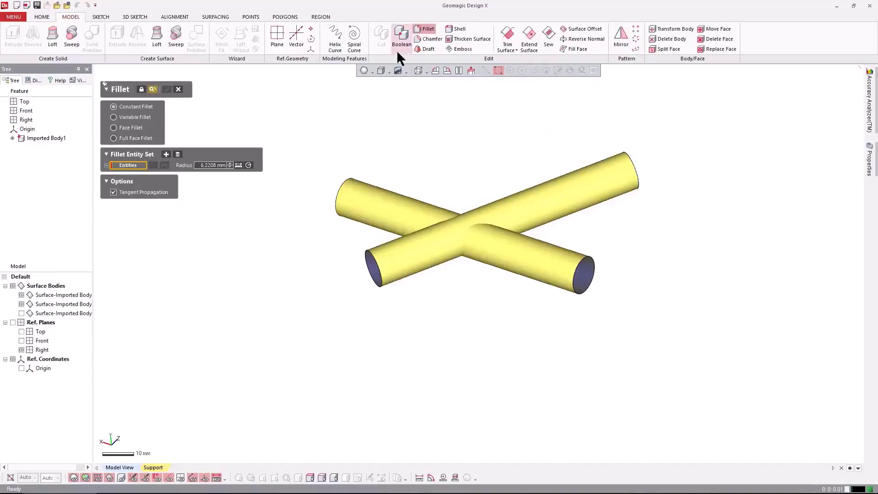
click(114, 128)
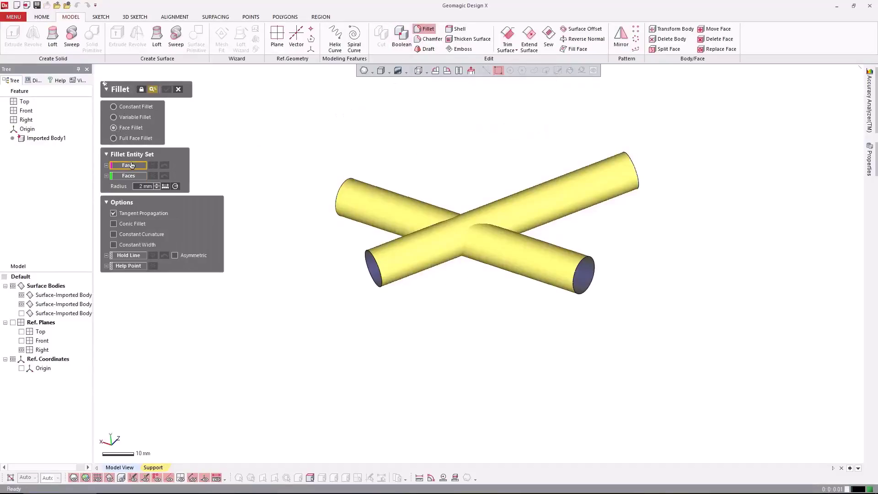
right_drag(451, 152, 454, 162)
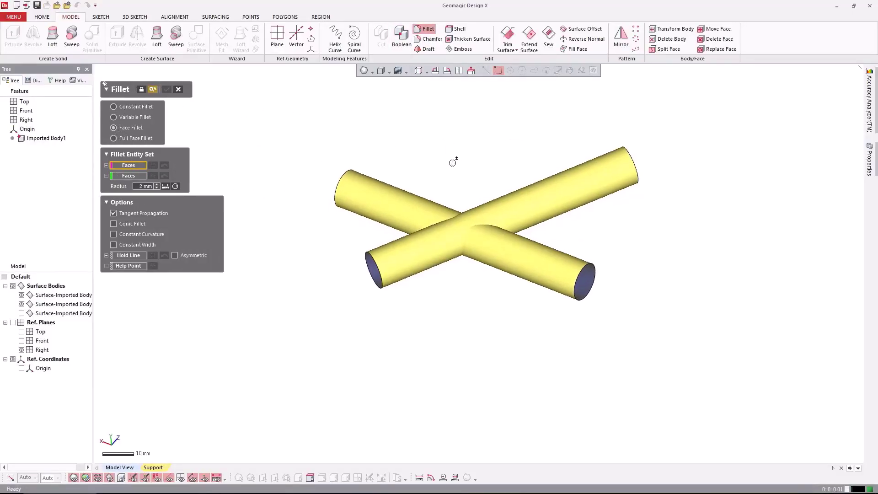
click(415, 211)
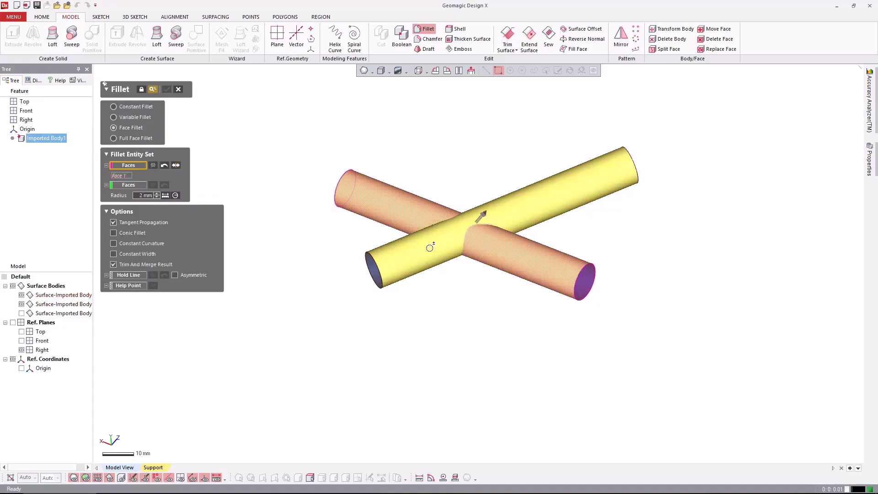
click(128, 185)
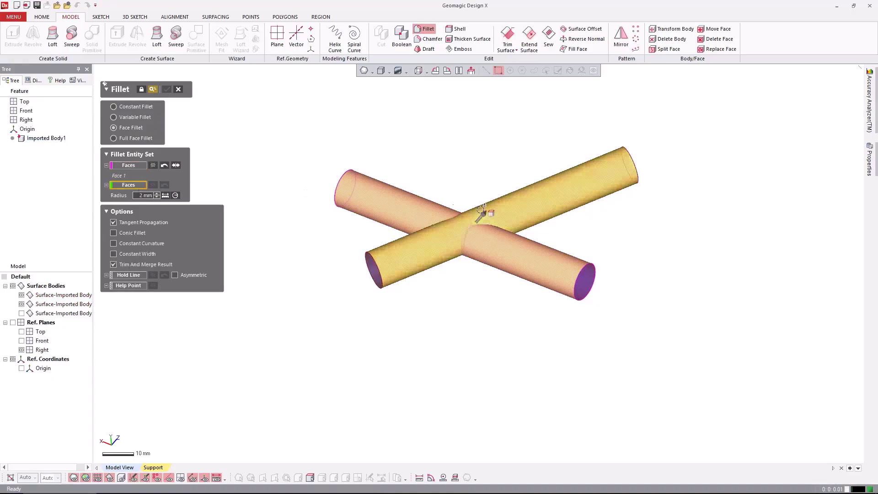
click(528, 202)
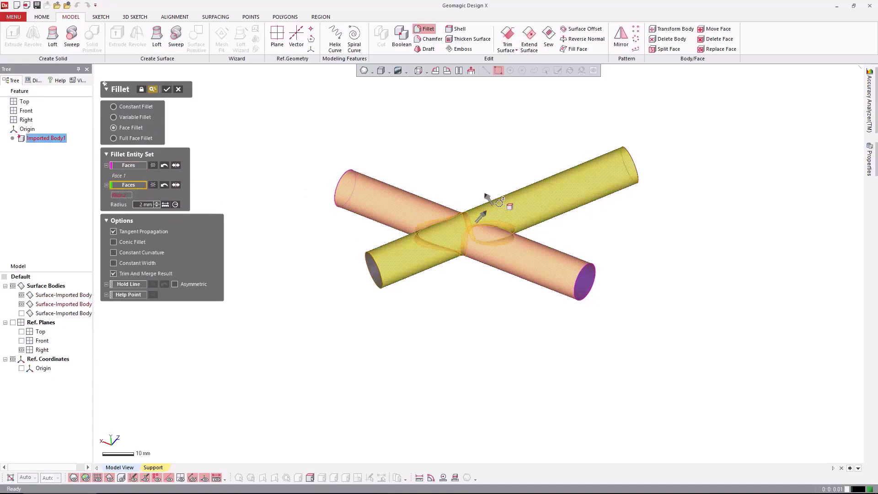
right_drag(488, 197, 475, 230)
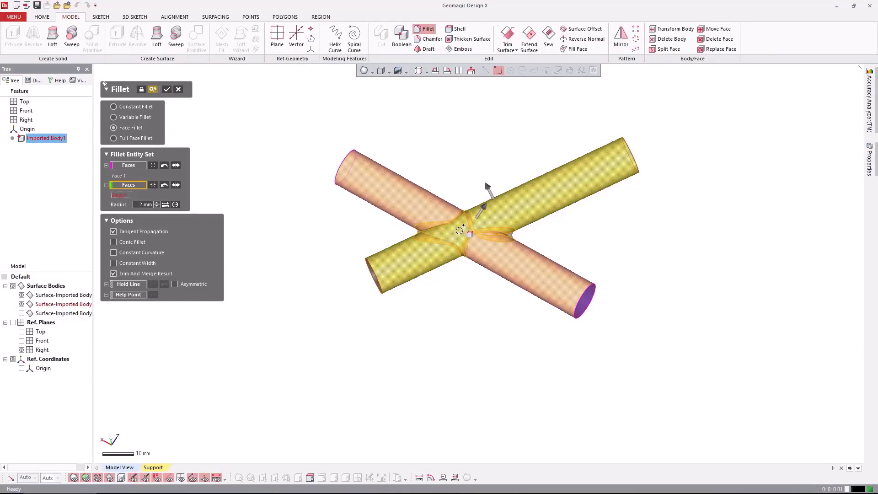
click(114, 263)
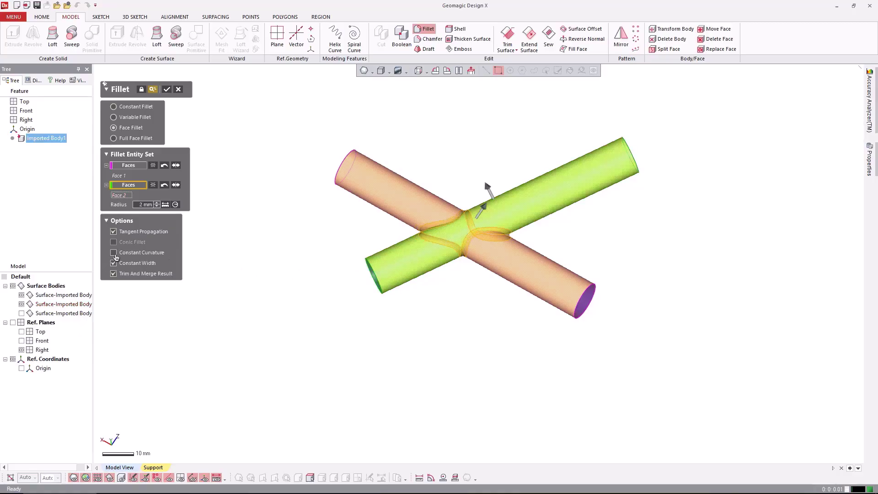
click(167, 90)
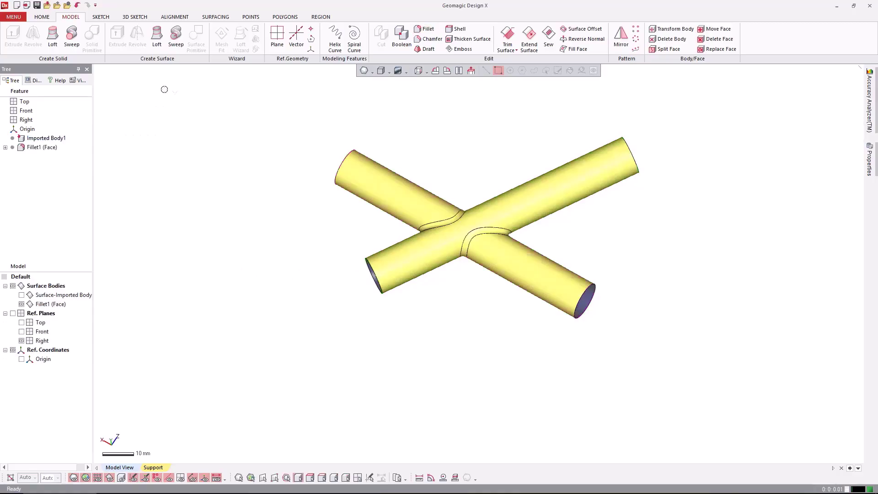
right_drag(397, 331, 429, 247)
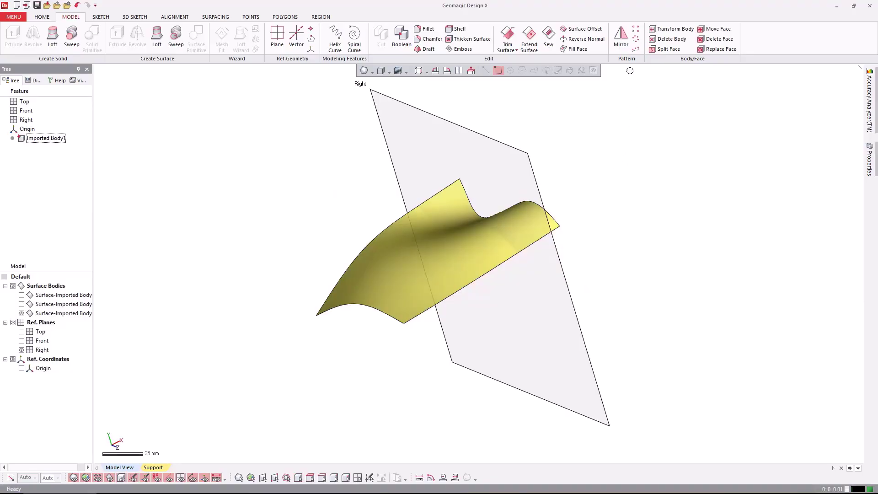
Mirror the curved surface across the Right plane with Trim And Merge enabled
click(620, 43)
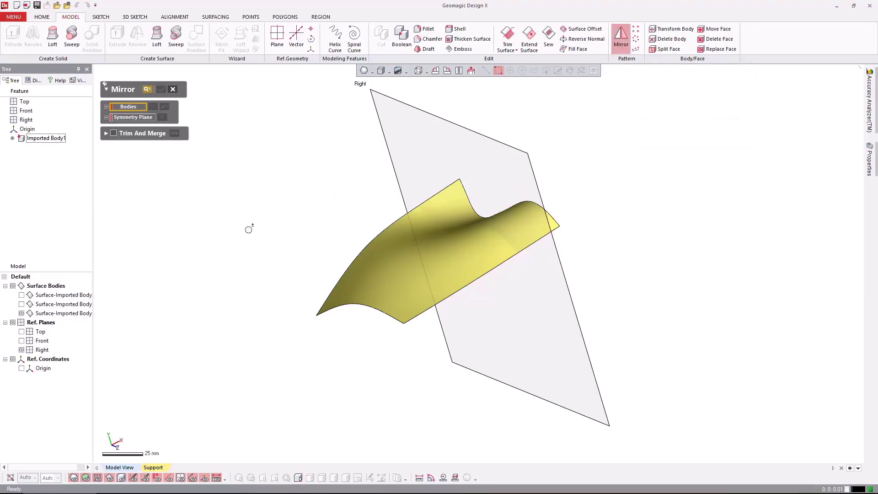
click(398, 238)
click(134, 126)
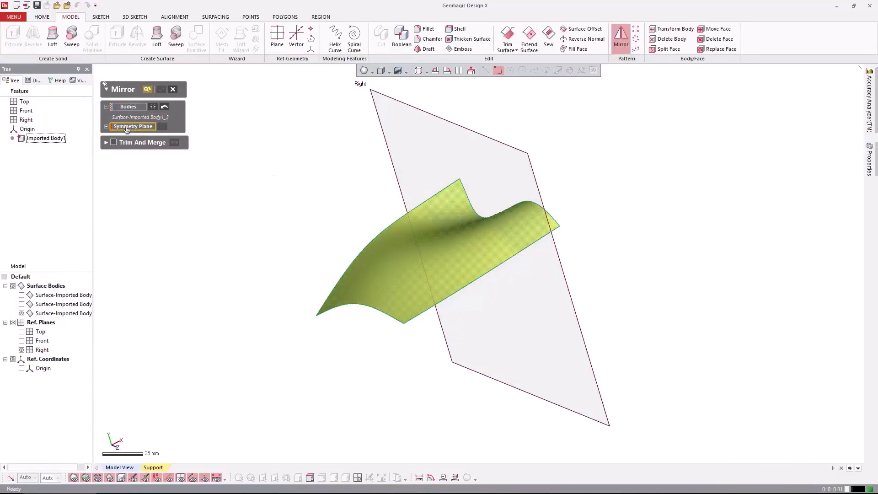
click(393, 113)
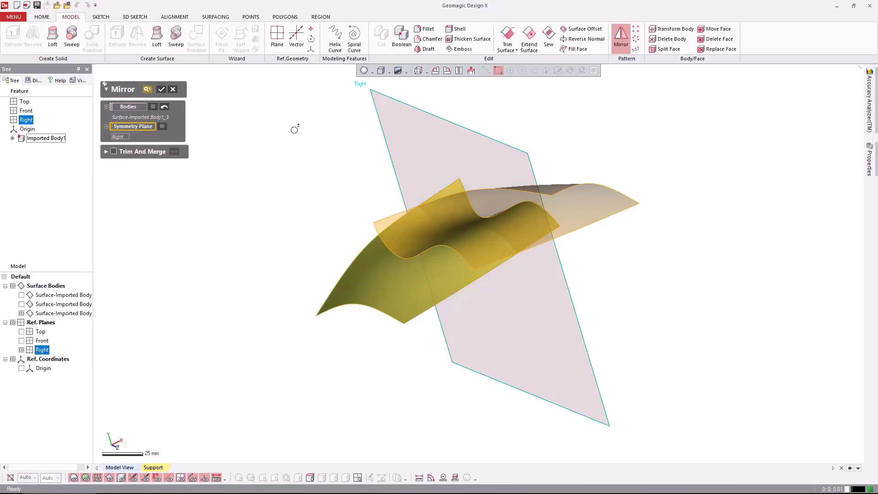
click(114, 152)
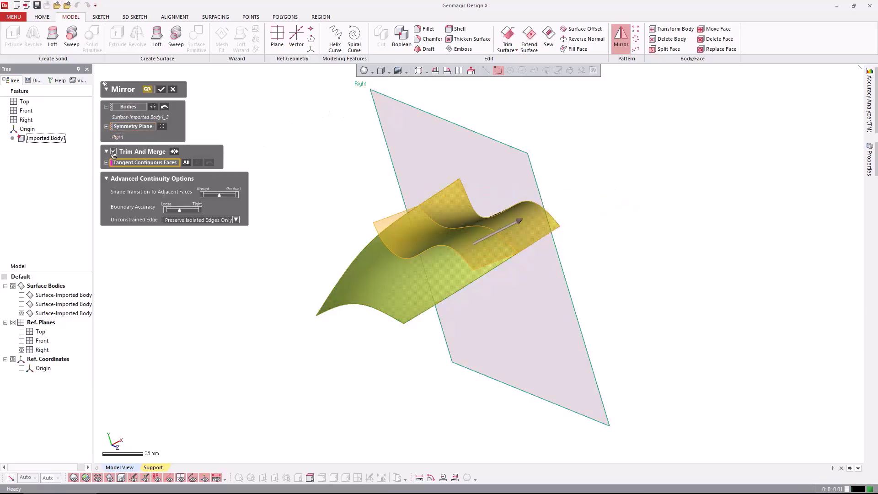
Reverse the kept side of the mirror, add the tangent face, and apply it
right_drag(504, 289, 418, 314)
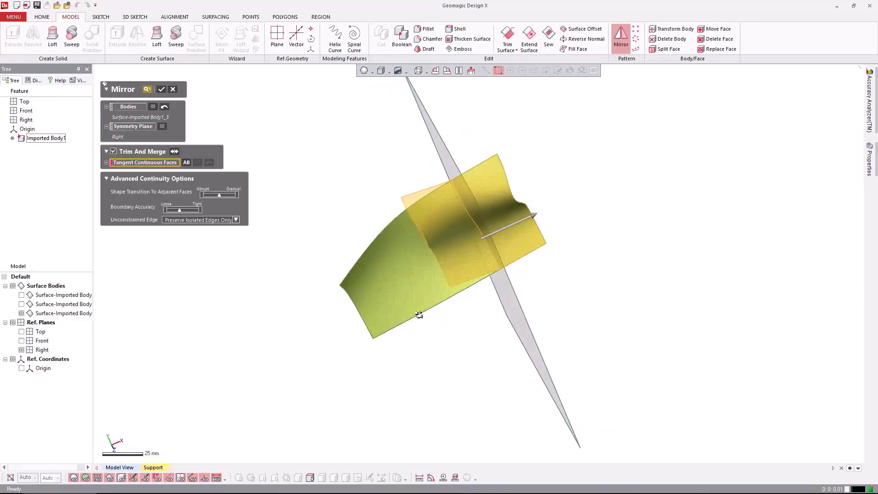
click(174, 152)
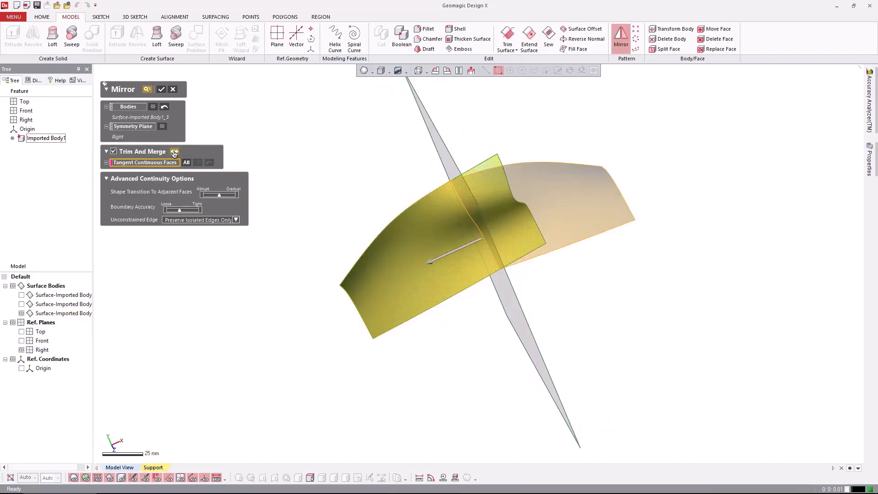
click(174, 152)
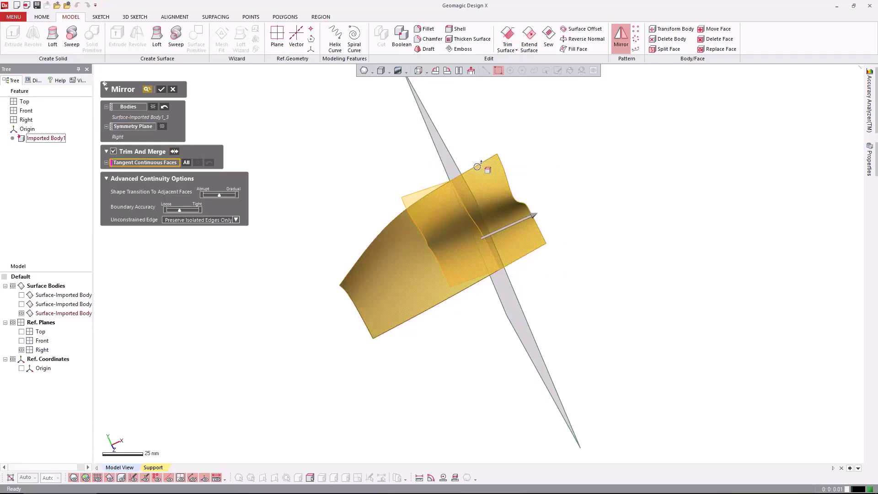
click(175, 152)
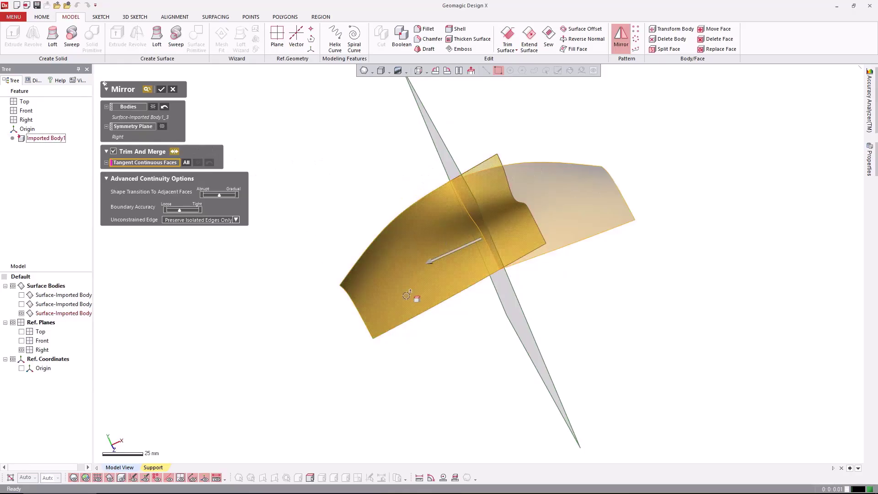
right_drag(339, 214, 347, 177)
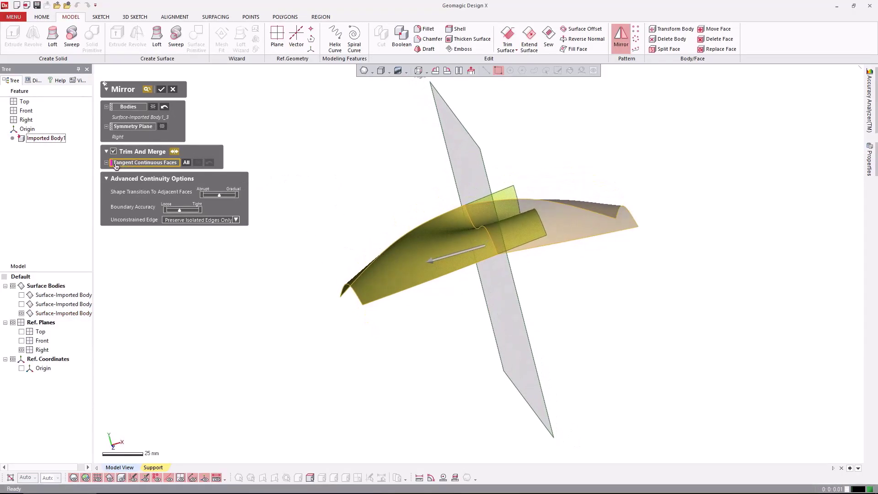
click(406, 233)
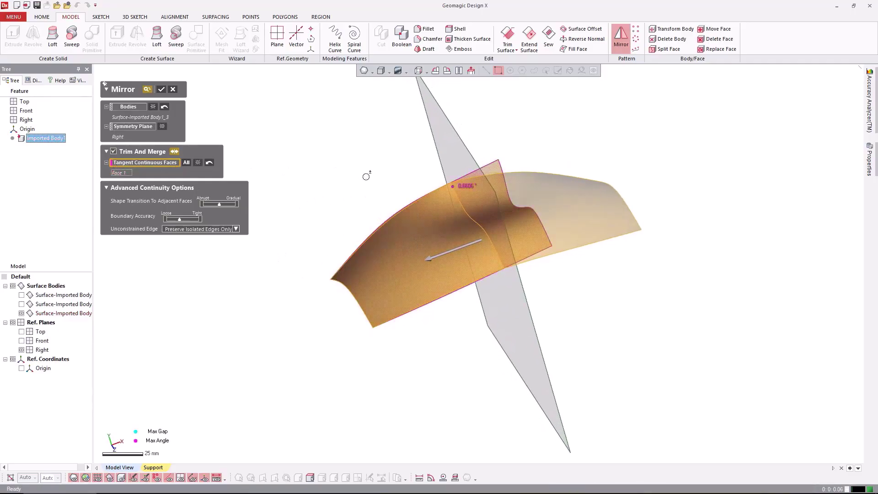
right_drag(610, 257, 448, 223)
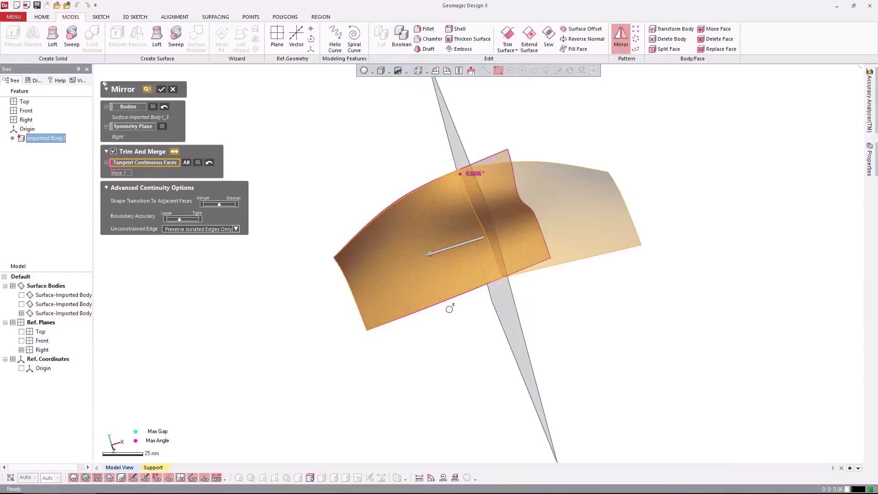
right_drag(463, 351, 517, 339)
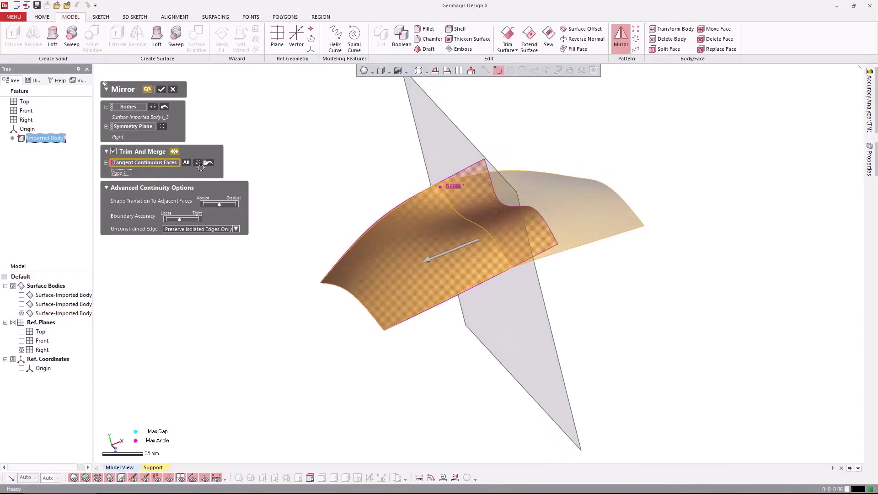
click(161, 91)
right_drag(450, 216, 598, 338)
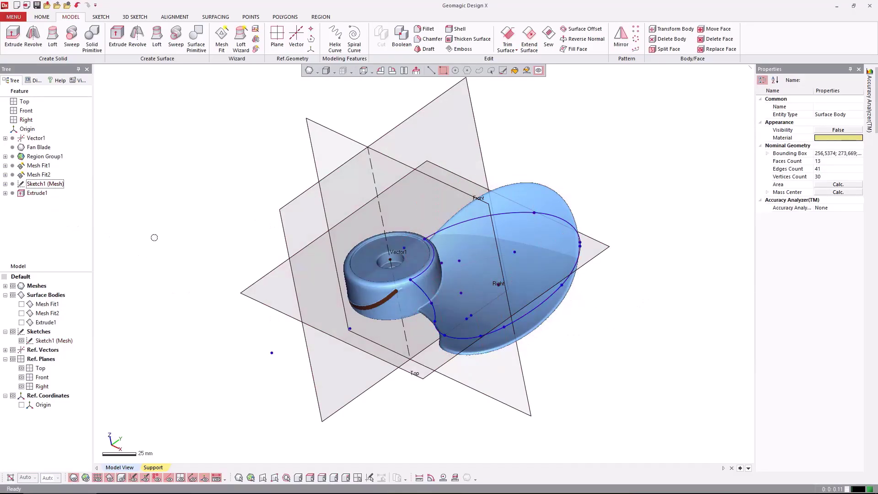
Show the Extrude1 outline surface and hide the Sketch1 (Mesh) curves
right_drag(229, 251, 465, 409)
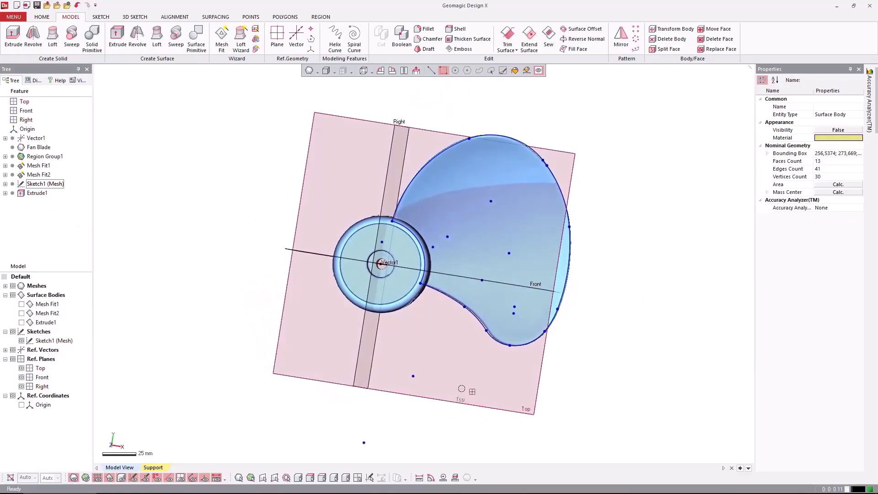
click(51, 185)
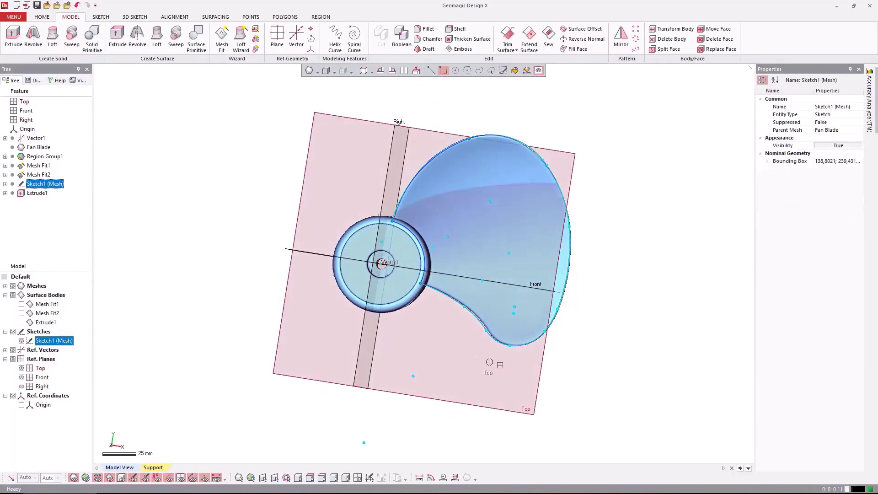
mouse_move(490, 363)
right_down()
mouse_move(359, 236)
mouse_move(432, 188)
right_up()
click(684, 240)
mouse_move(540, 357)
right_down()
mouse_move(416, 353)
mouse_move(476, 340)
mouse_move(614, 363)
mouse_move(422, 292)
mouse_move(229, 286)
right_up()
click(22, 323)
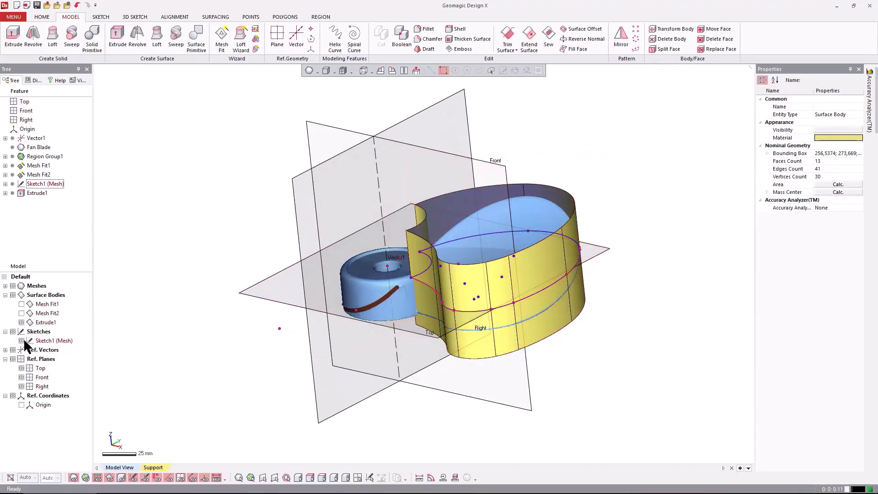
click(21, 341)
Show Mesh Fit1 and Mesh Fit2 together with Extrude1 and compare them around the blade
mouse_move(181, 236)
right_down()
mouse_move(304, 291)
mouse_move(363, 182)
right_up()
click(21, 323)
click(22, 304)
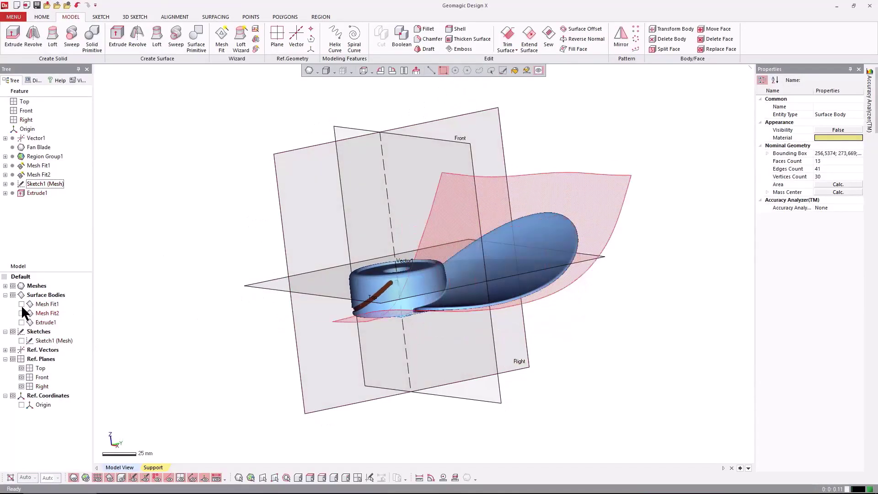
click(22, 314)
right_drag(357, 347, 335, 320)
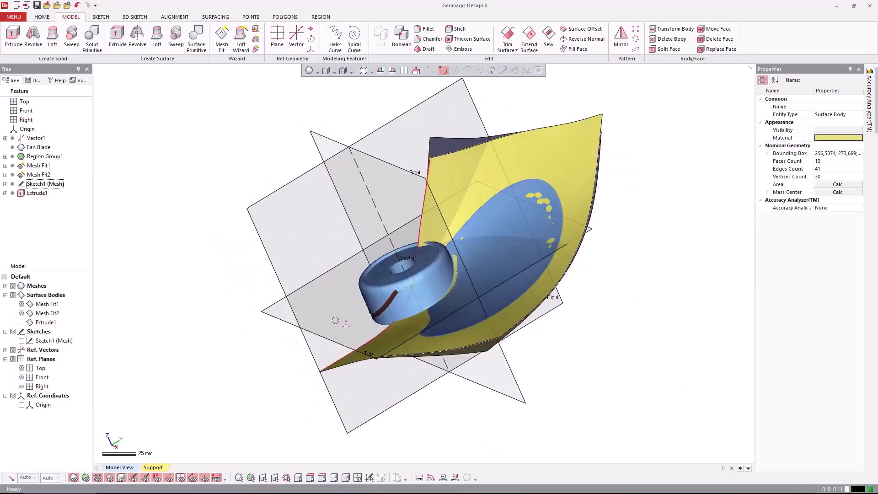
click(22, 322)
right_drag(212, 208, 496, 343)
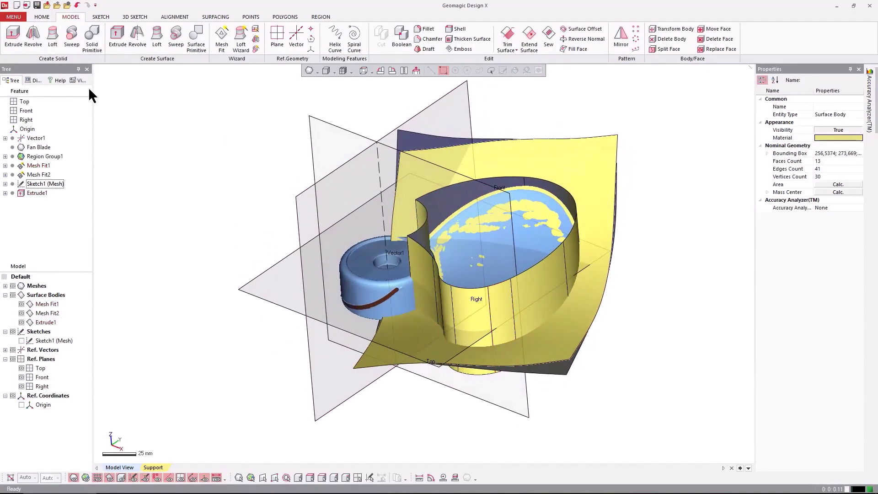
Solidify Mesh Fit1, Extrude1 and Mesh Fit2 into one solid blade
click(13, 17)
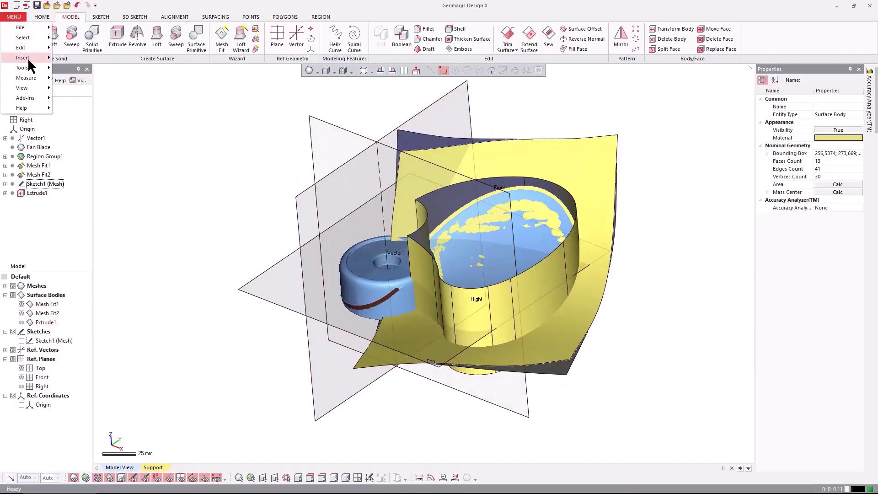
mouse_move(28, 57)
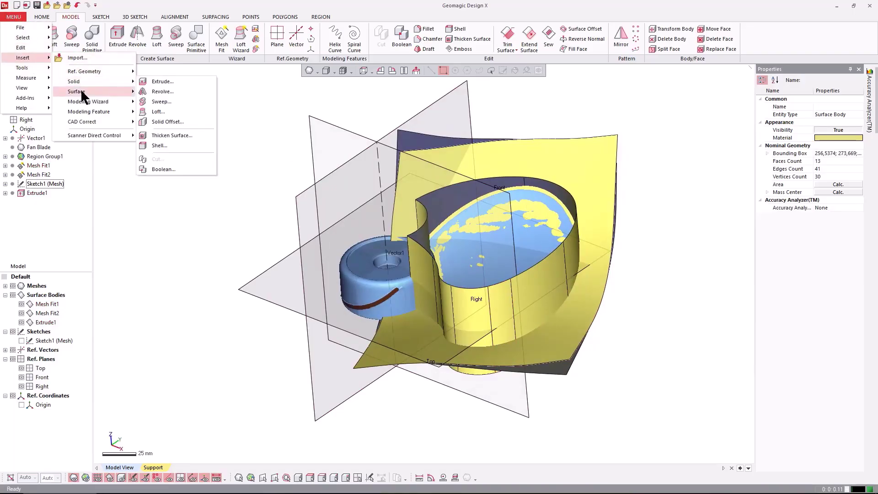
mouse_move(85, 91)
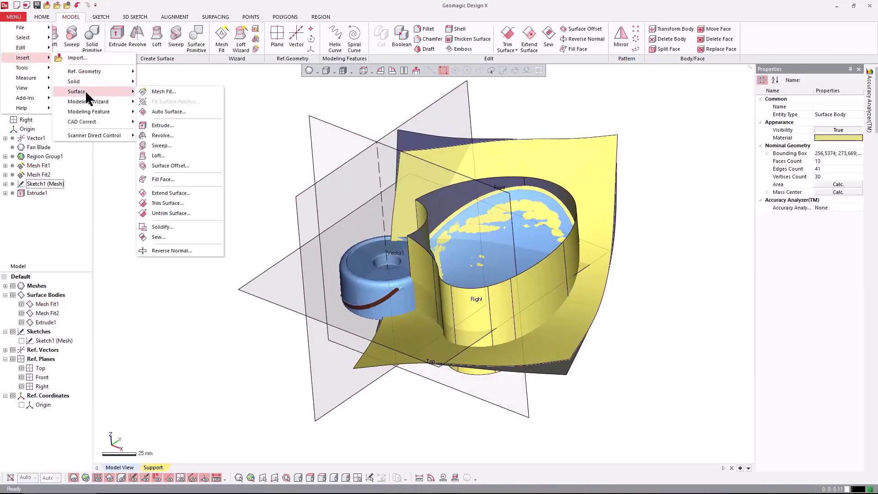
click(169, 226)
click(596, 189)
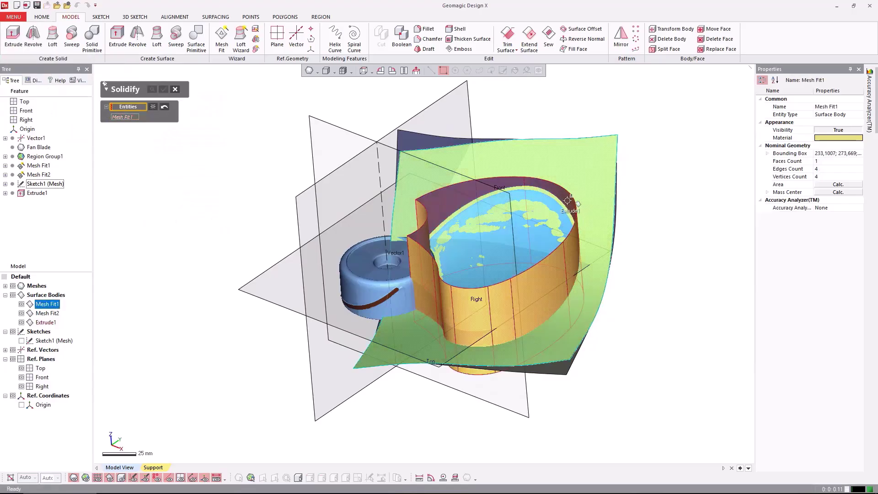
click(570, 204)
click(436, 140)
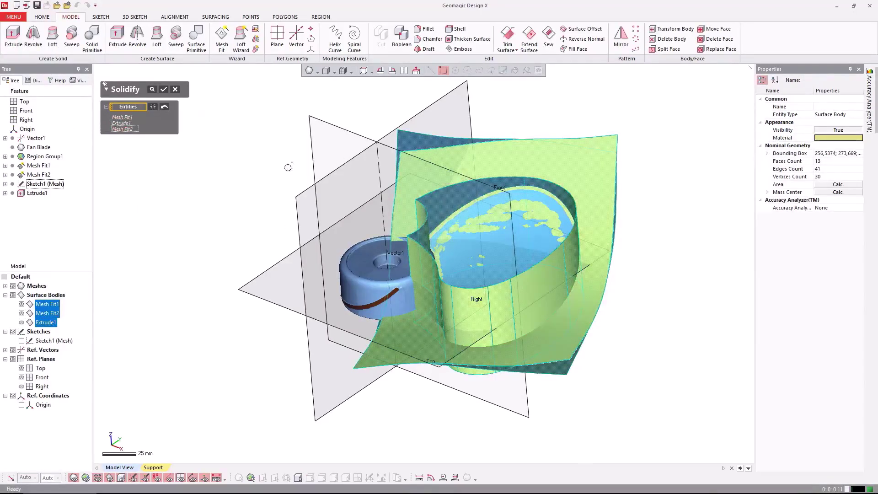
click(163, 90)
right_drag(375, 284, 259, 223)
right_drag(593, 329, 614, 353)
right_drag(473, 285, 503, 256)
Circular-pattern the blade body around Vector1 into 3 instances
click(636, 38)
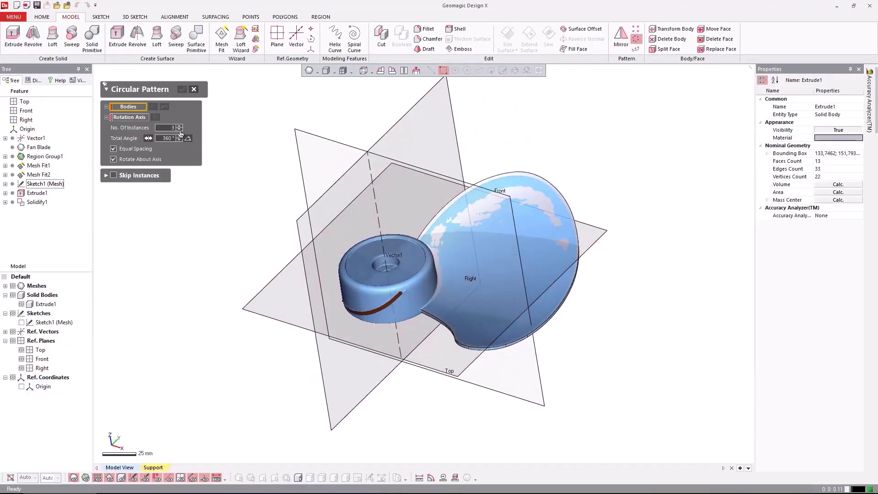
click(501, 226)
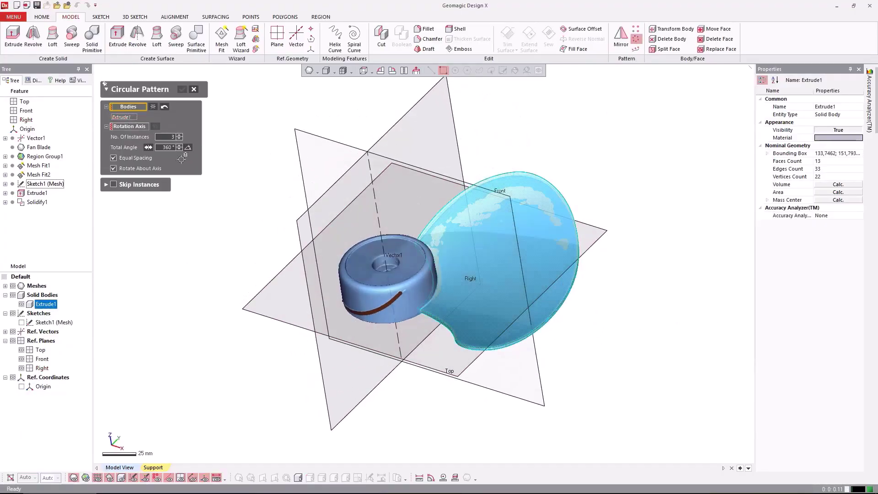
click(122, 127)
click(377, 202)
right_drag(309, 253, 463, 336)
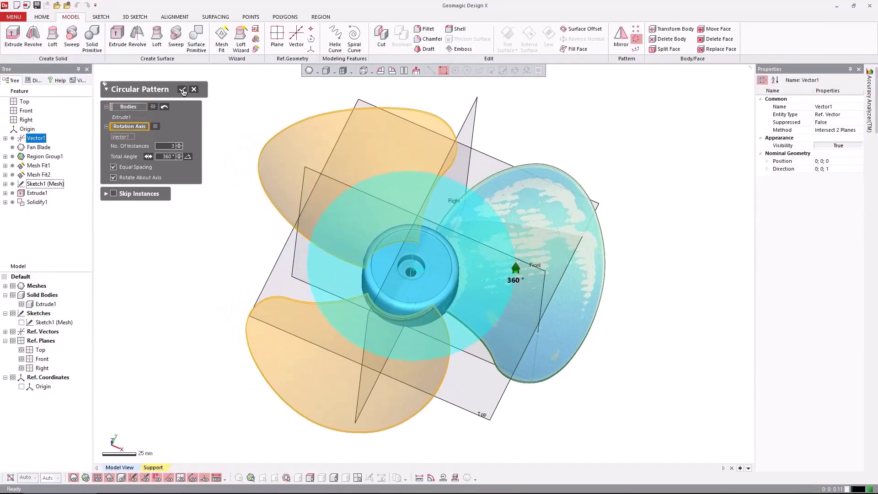
click(182, 90)
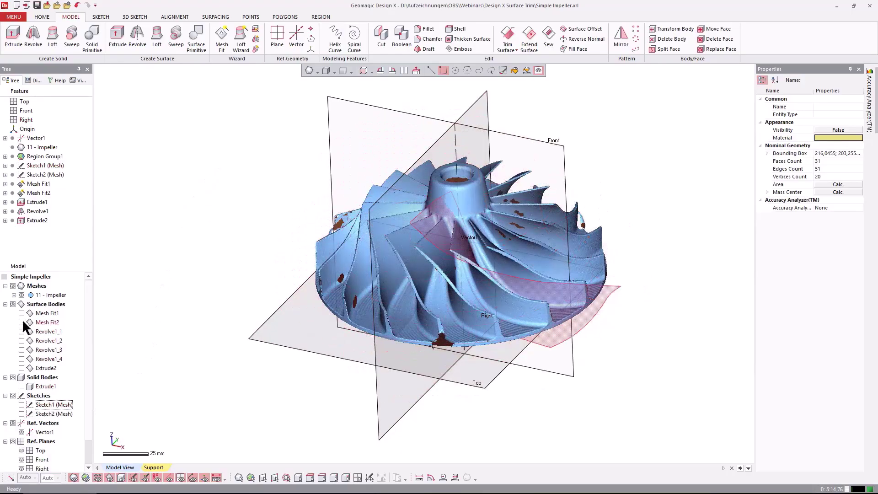
Colour the mesh by region groups and show the Mesh Fit1 and Mesh Fit2 surfaces to inspect the impeller
click(86, 478)
right_drag(331, 279, 506, 278)
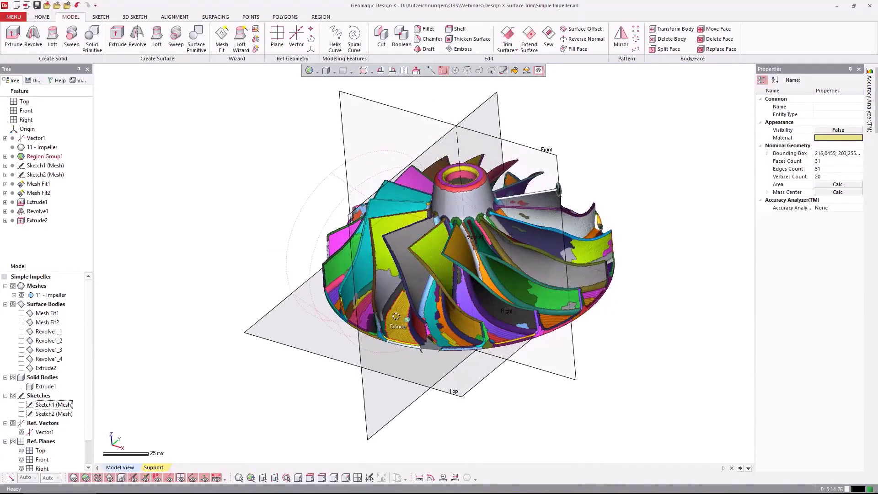
right_drag(565, 227, 567, 176)
click(22, 314)
click(22, 322)
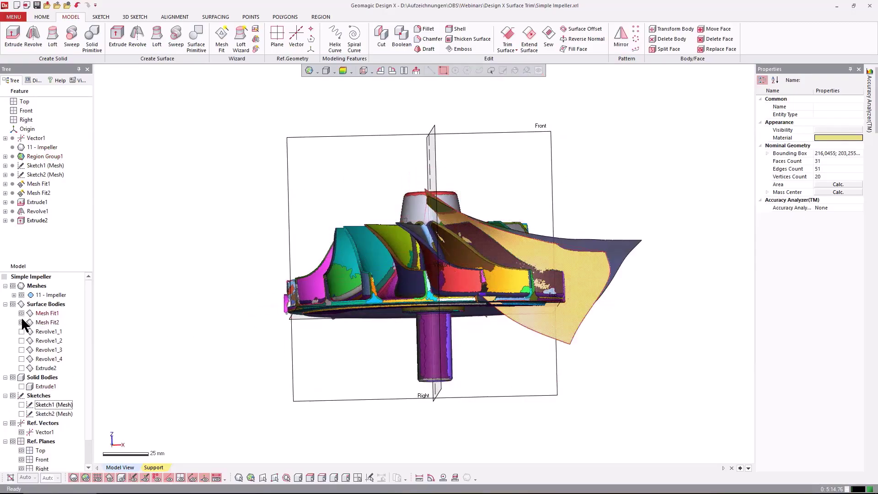
right_drag(434, 256, 371, 316)
right_drag(356, 279, 450, 284)
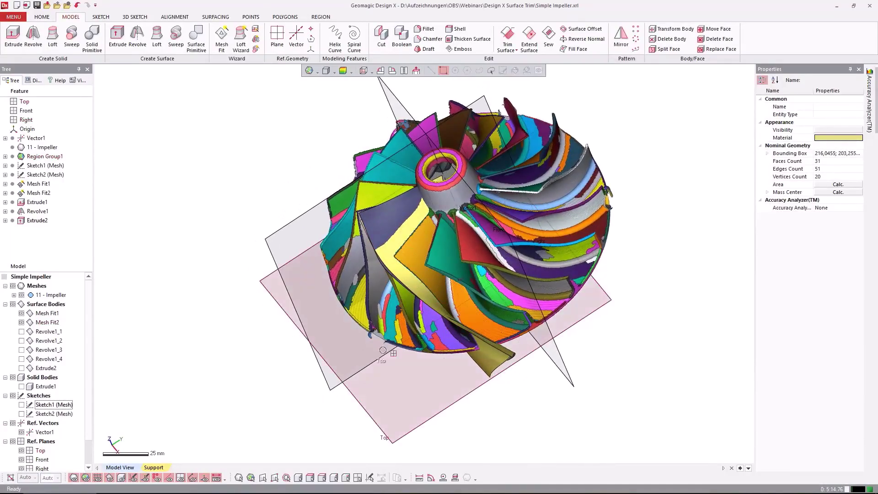
right_drag(402, 342, 504, 258)
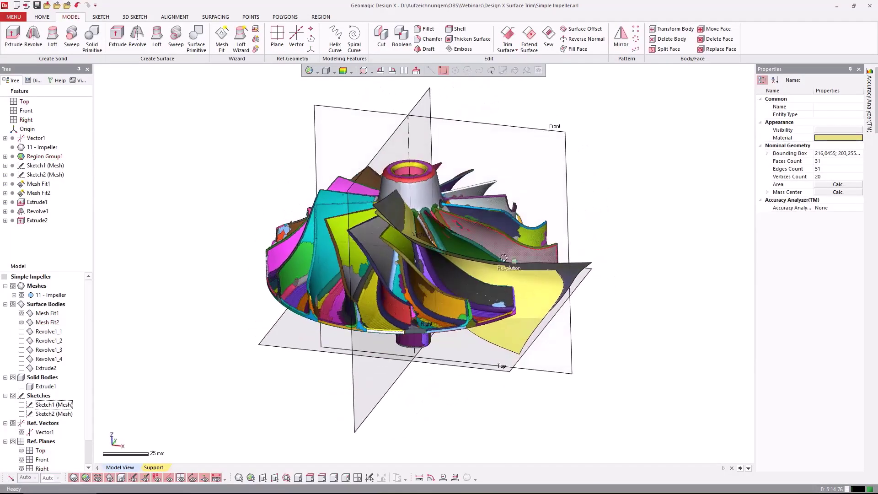
Hide Mesh Fit1 and Mesh Fit2, show the Sketch1 (Mesh) curves, and return the mesh to single-colour display
click(21, 322)
click(22, 314)
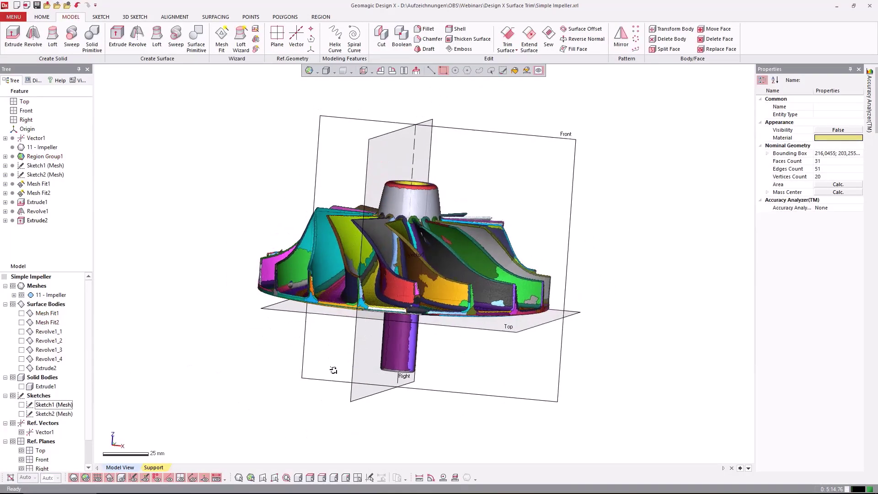
click(21, 405)
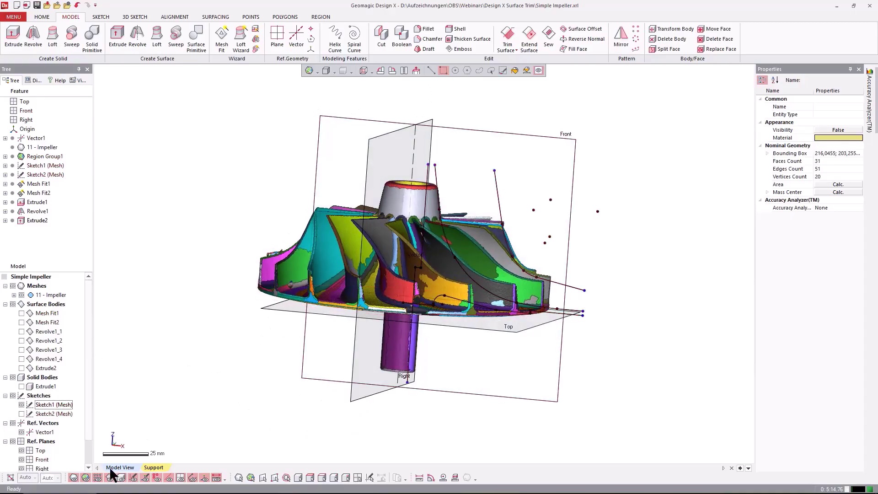
click(85, 478)
right_drag(226, 286, 228, 274)
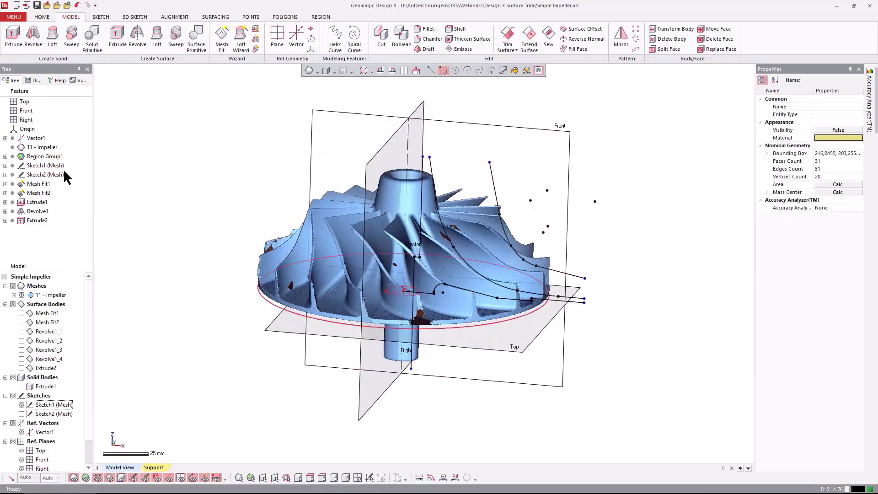
right_click(28, 166)
click(94, 201)
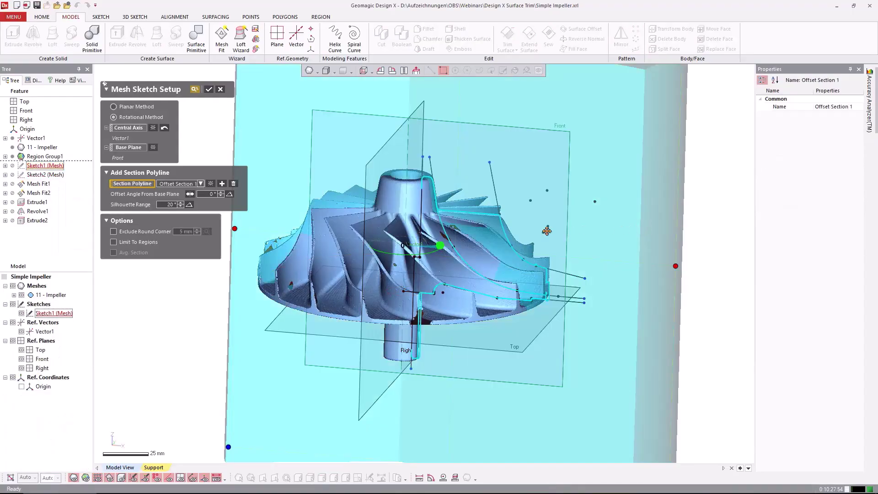
mouse_move(547, 231)
right_down()
mouse_move(461, 333)
mouse_move(424, 337)
mouse_move(396, 299)
mouse_move(413, 182)
mouse_move(394, 169)
mouse_move(368, 186)
right_up()
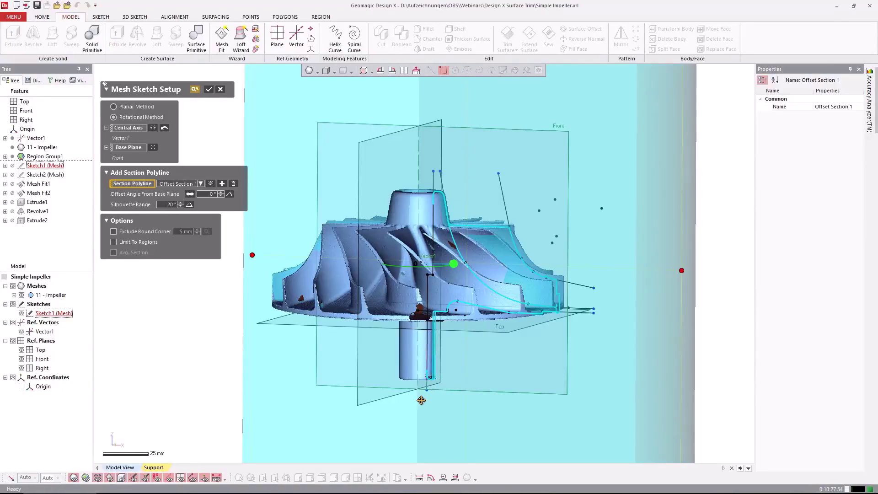
click(209, 91)
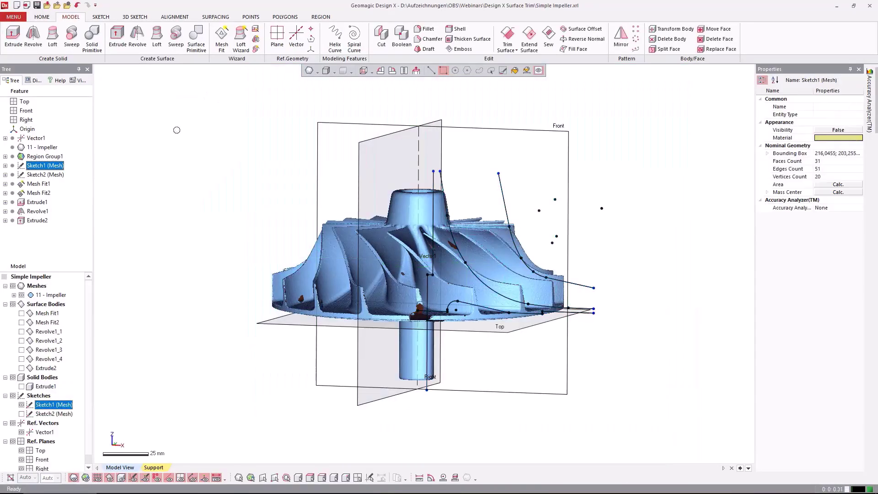
click(57, 176)
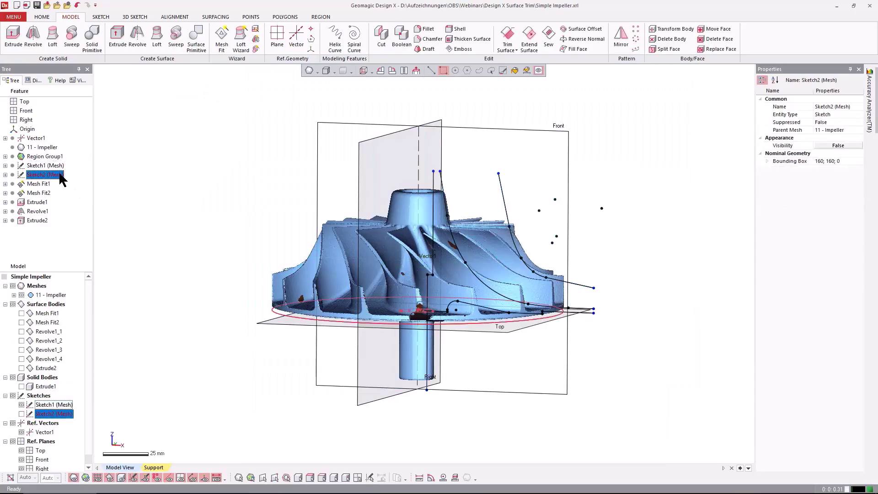
right_click(60, 175)
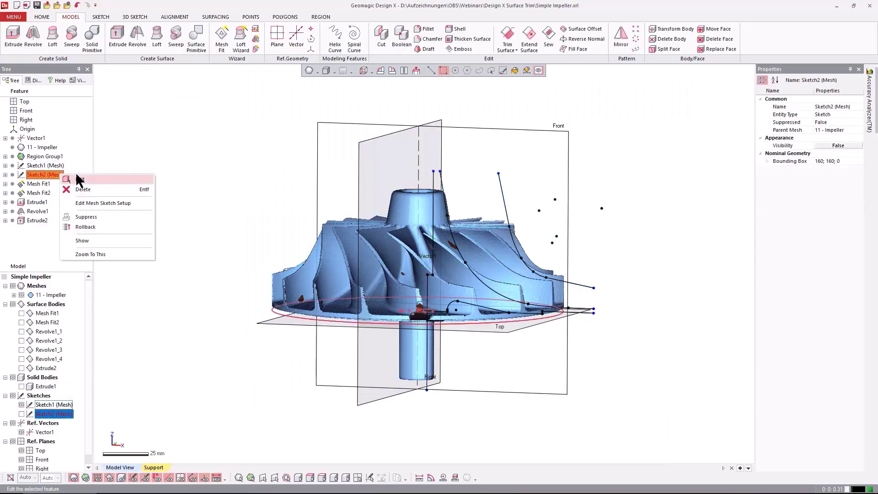
click(96, 203)
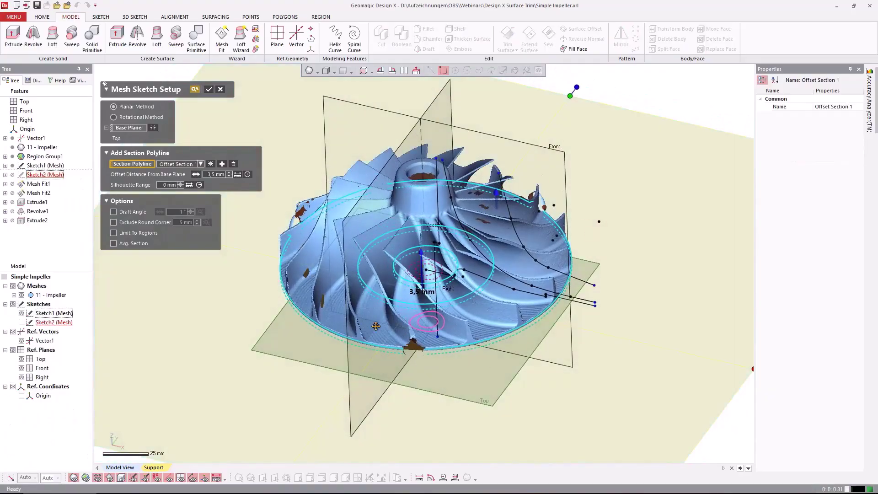
right_drag(457, 293, 447, 394)
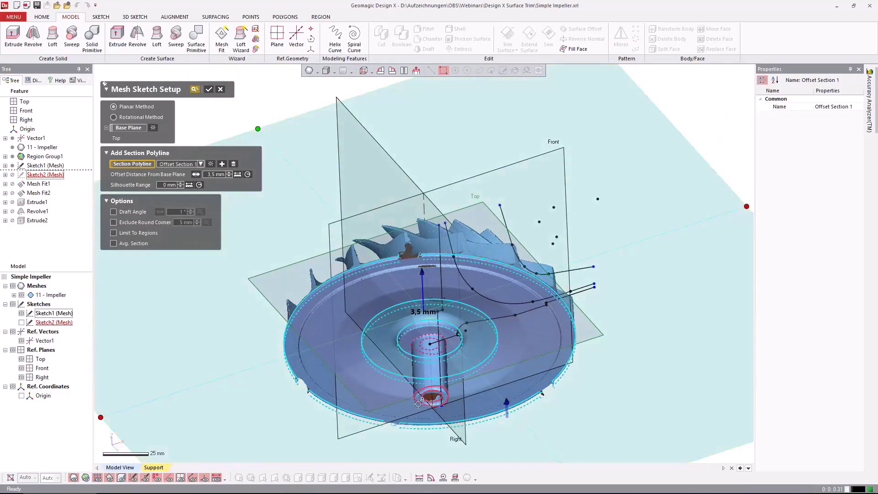
right_drag(450, 352, 447, 447)
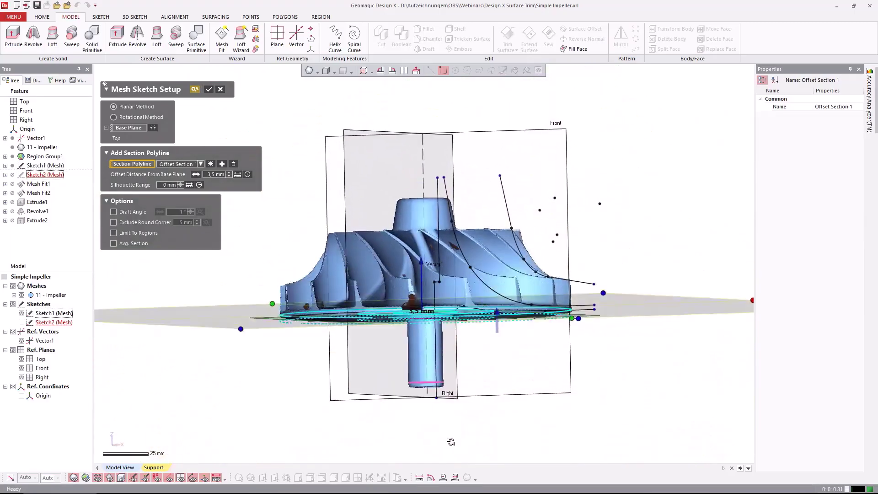
click(221, 90)
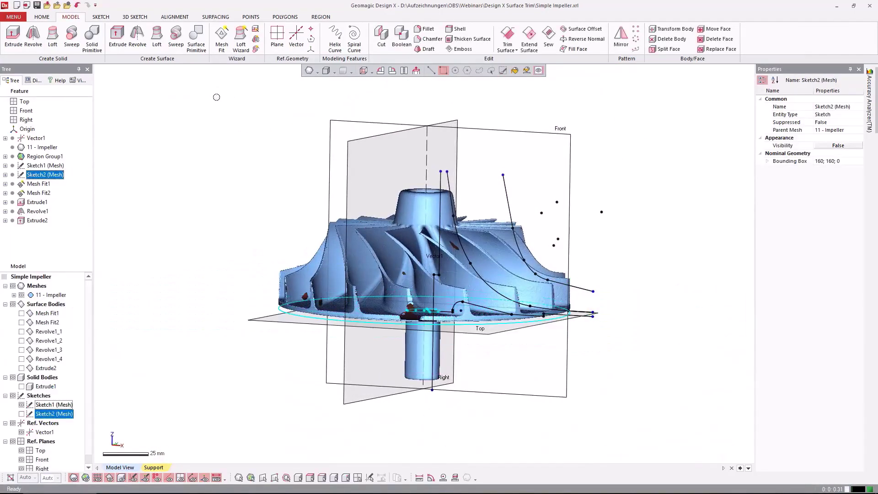
click(217, 98)
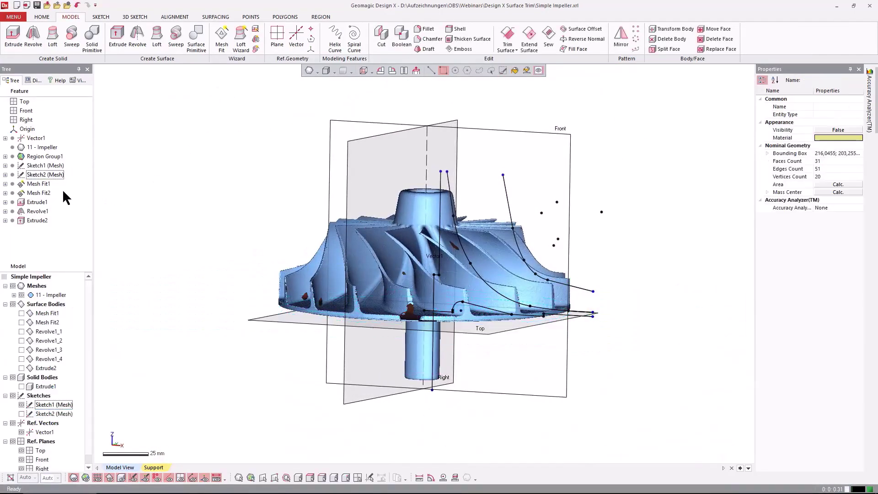
click(39, 202)
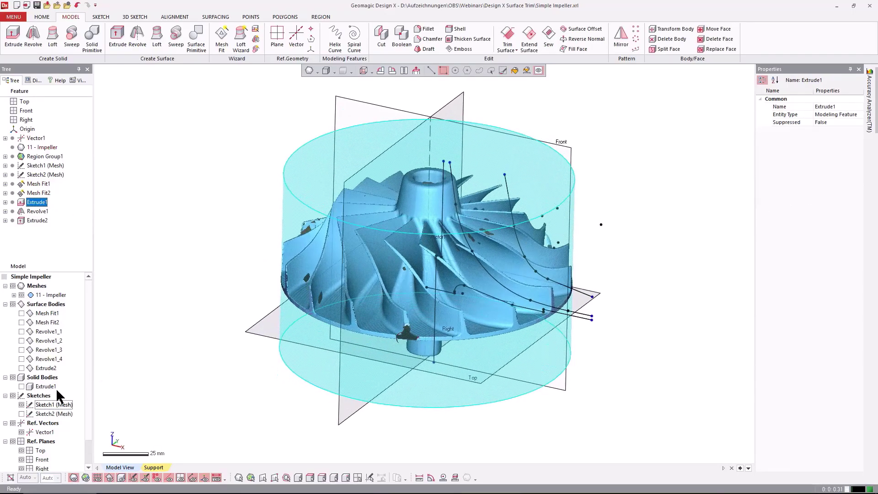
Preview the Extrude1 cylinder, then swap it for the revolved surfaces Revolve1_1 to Revolve1_4
click(22, 387)
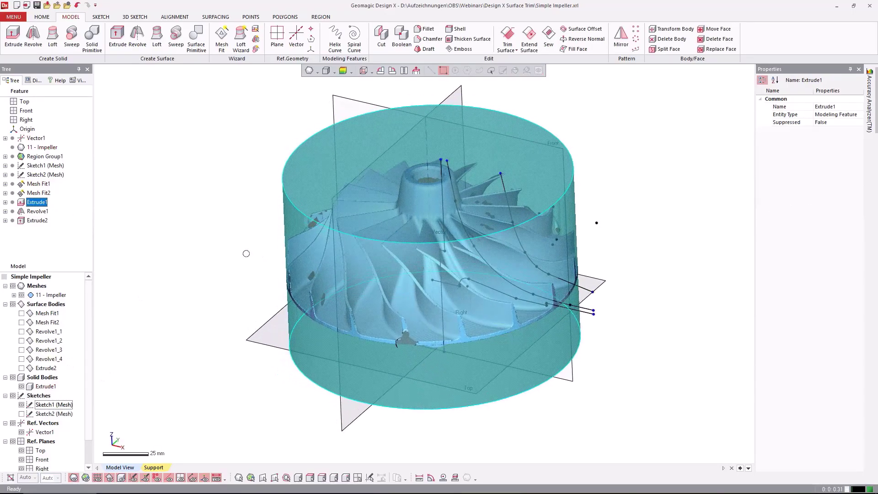
right_drag(386, 184, 343, 359)
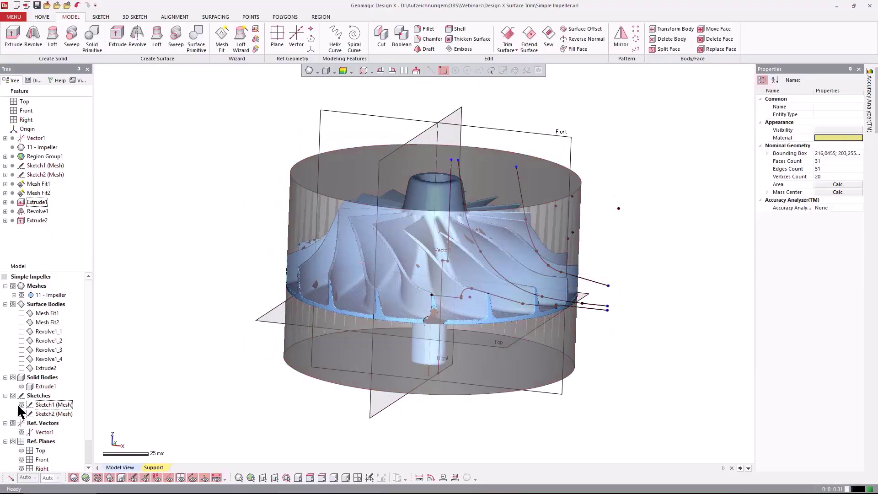
click(22, 386)
click(22, 332)
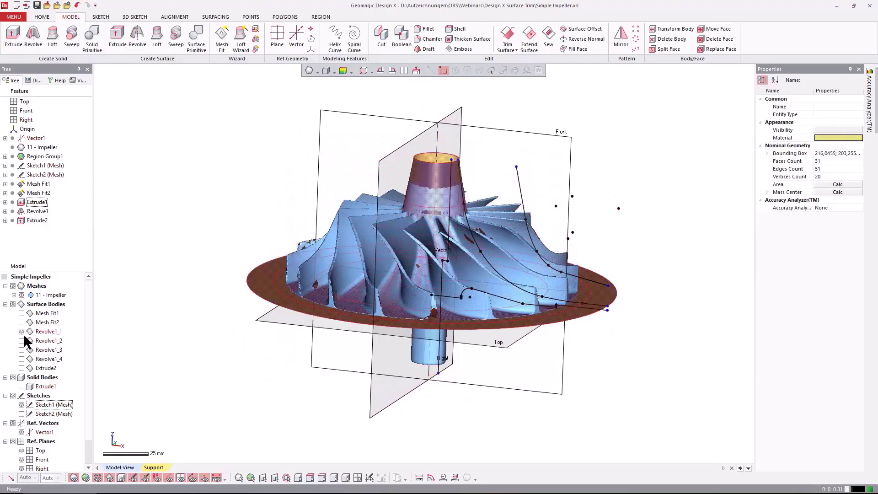
click(21, 341)
click(22, 350)
click(22, 359)
right_drag(326, 296, 467, 293)
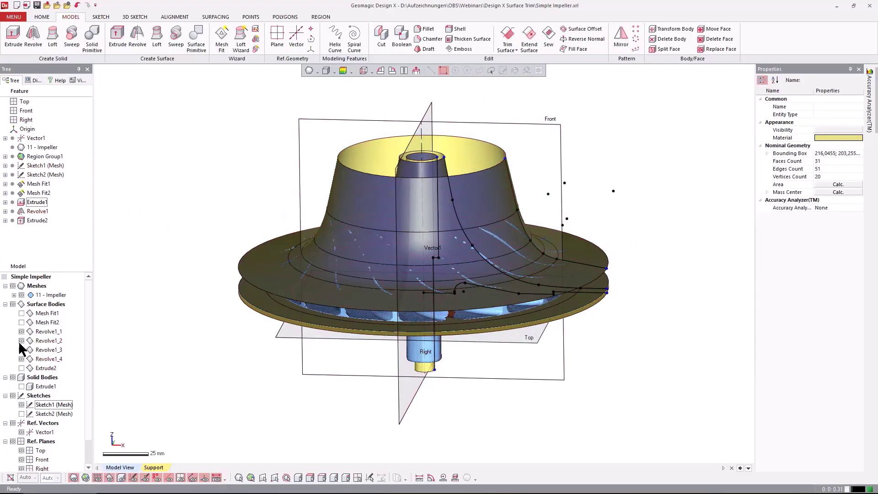
Hide the revolved surfaces, the scanned impeller mesh and the Sketch1 curves
drag(21, 331, 21, 367)
right_drag(453, 378, 439, 398)
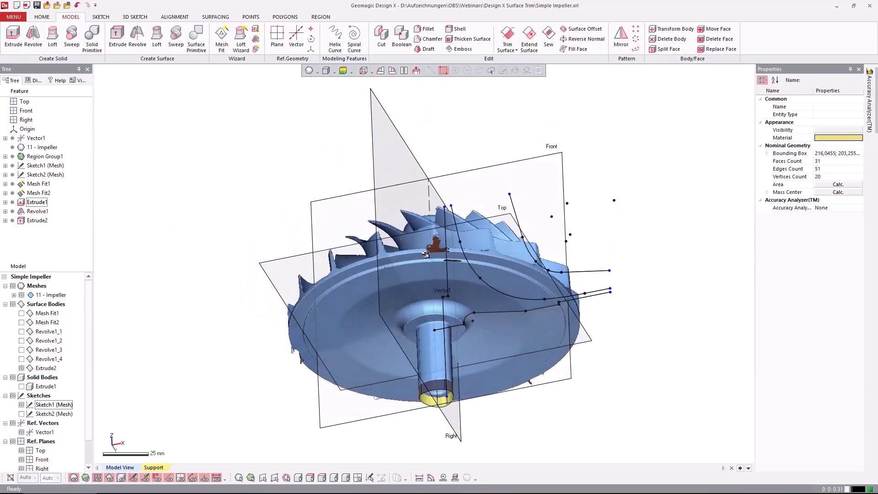
click(13, 286)
right_drag(480, 378, 430, 449)
click(21, 404)
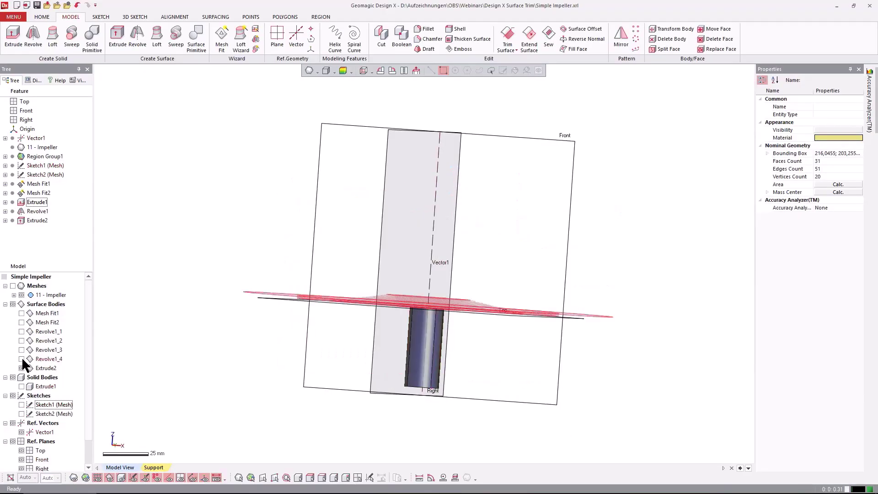
Show the revolved hub surfaces and the solid cylinder again in a tilted overhead view
click(22, 359)
click(22, 349)
click(21, 341)
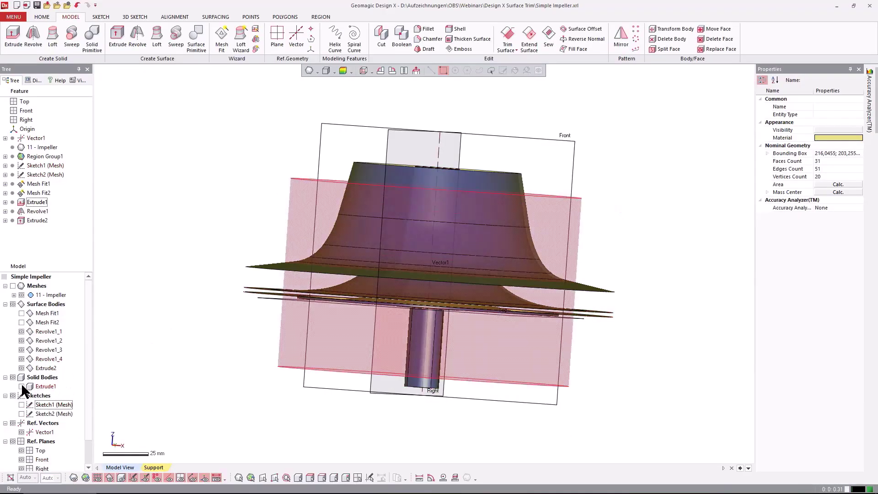
click(21, 331)
right_drag(192, 257, 286, 345)
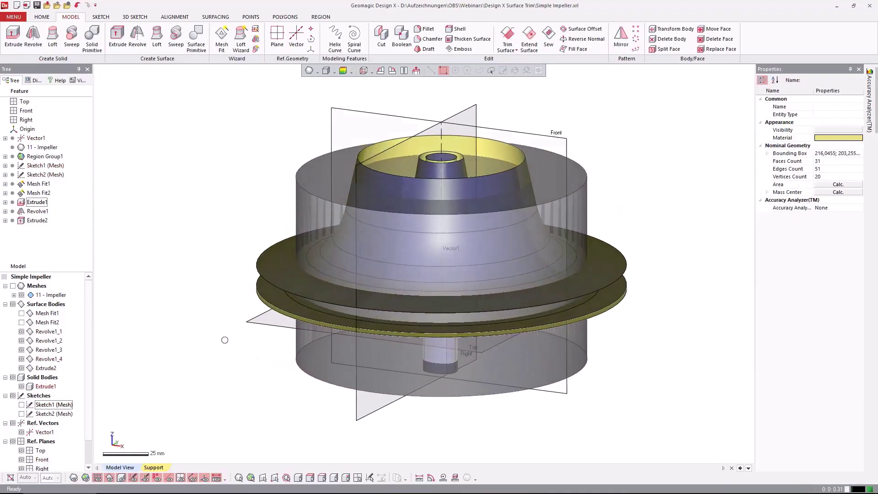
right_drag(430, 359, 447, 363)
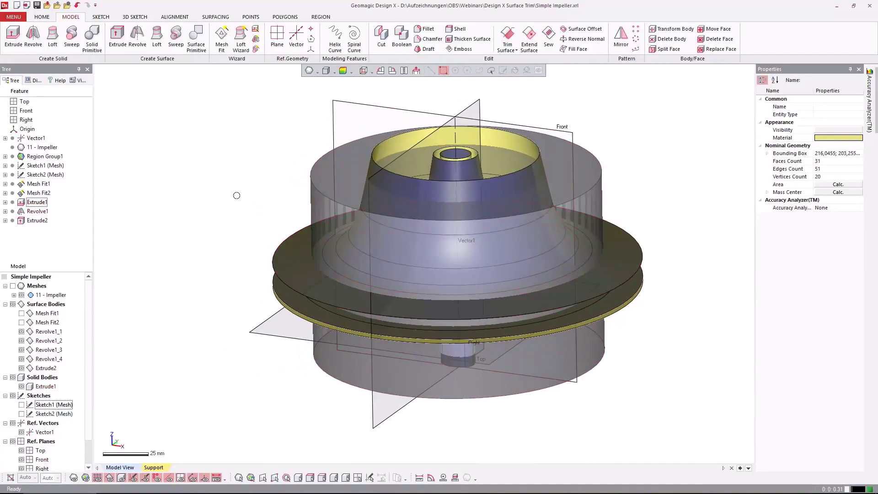
Start a Cut with Revolve1_1 as the tool entity, hiding Revolve1_2, Revolve1_3 and Extrude2
click(381, 35)
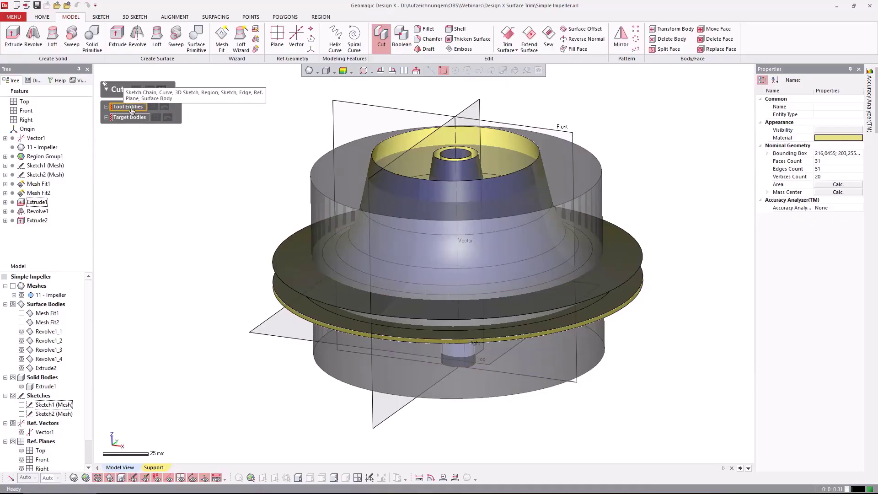
click(445, 168)
right_drag(370, 269, 324, 253)
click(21, 340)
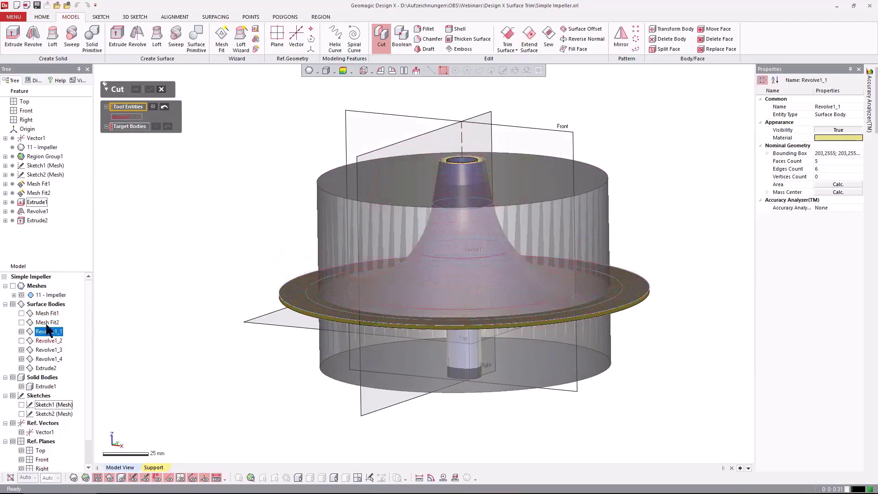
right_drag(327, 263, 328, 275)
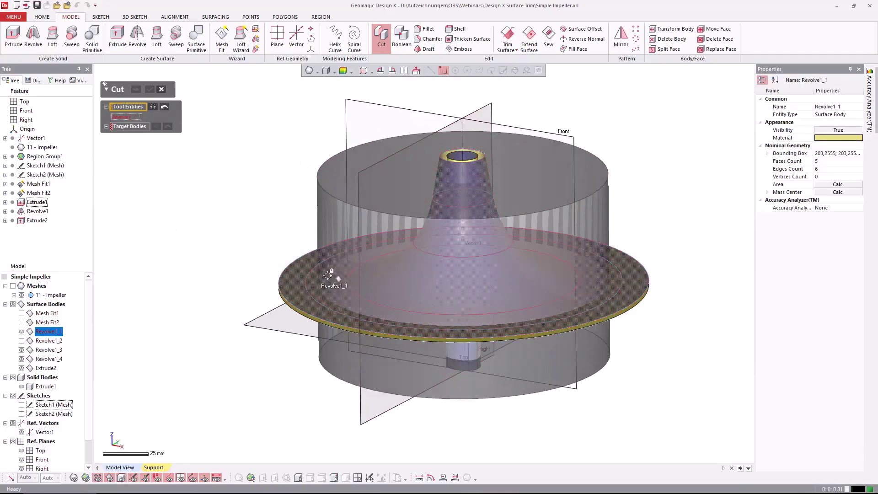
click(22, 349)
click(22, 368)
Cut the Extrude1 cylinder and keep both resulting bodies, Cut1_1 and Cut1_2
click(129, 126)
click(326, 185)
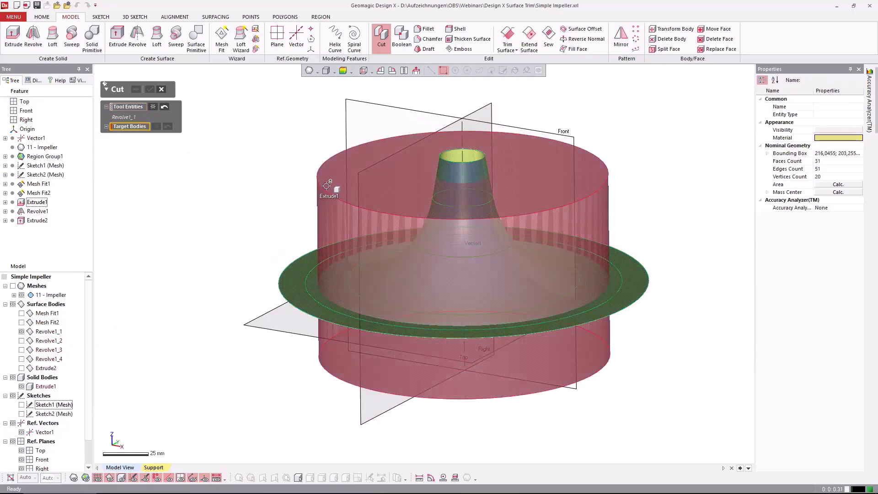
click(326, 186)
right_drag(222, 265, 233, 216)
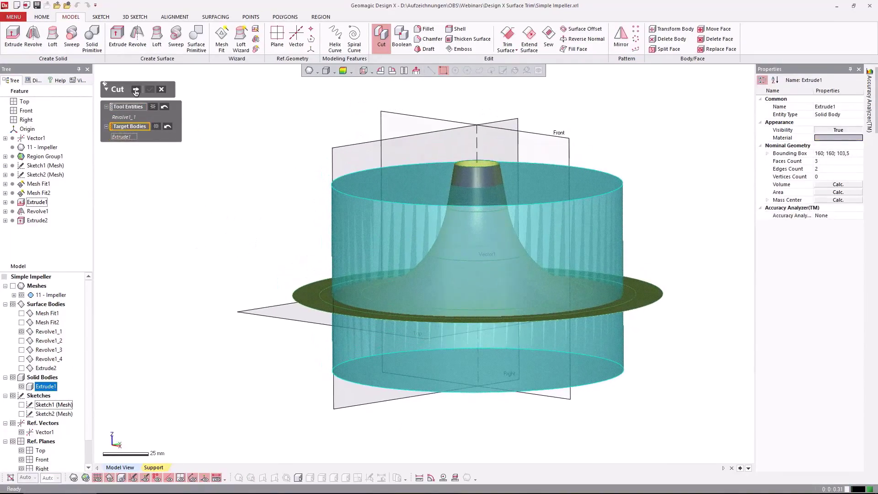
click(136, 89)
click(316, 293)
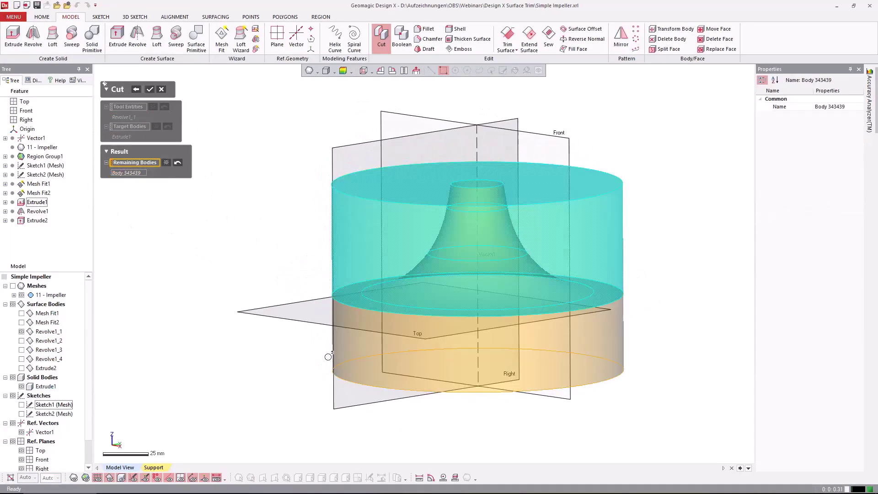
click(333, 355)
click(150, 90)
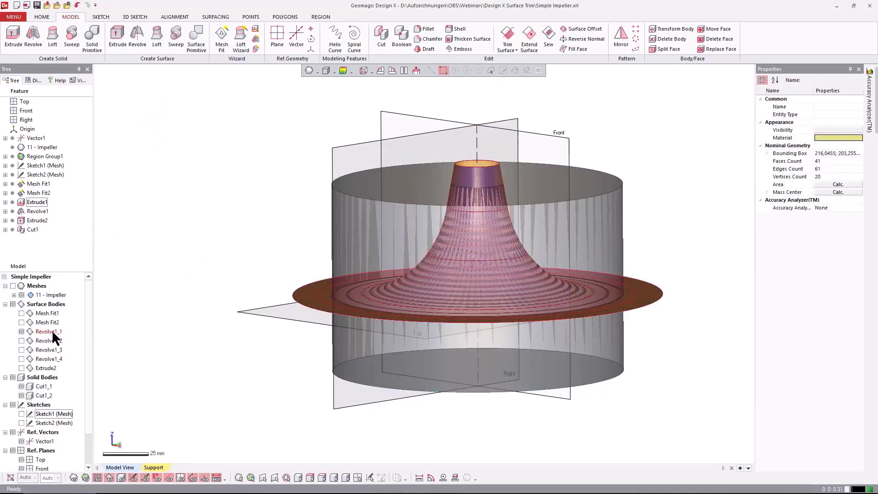
Hide the Revolve1_1 cutting surface and inspect the Cut1_1 and Cut1_2 bodies
click(21, 332)
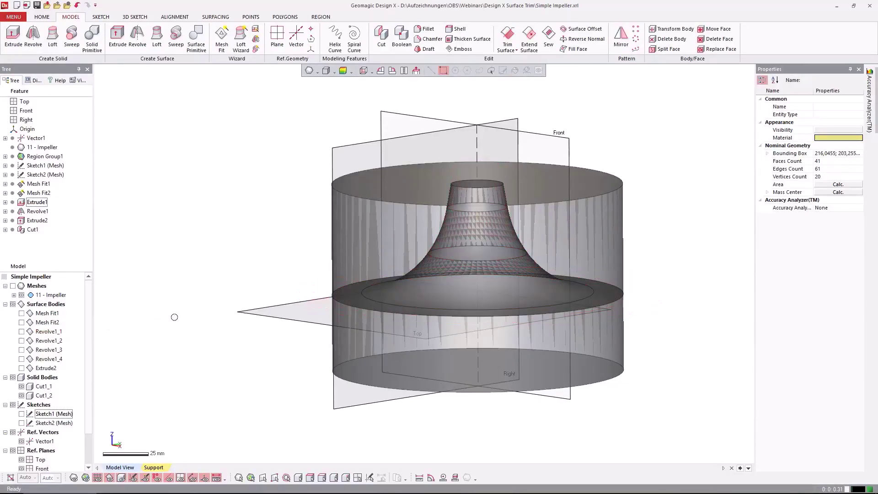
click(43, 387)
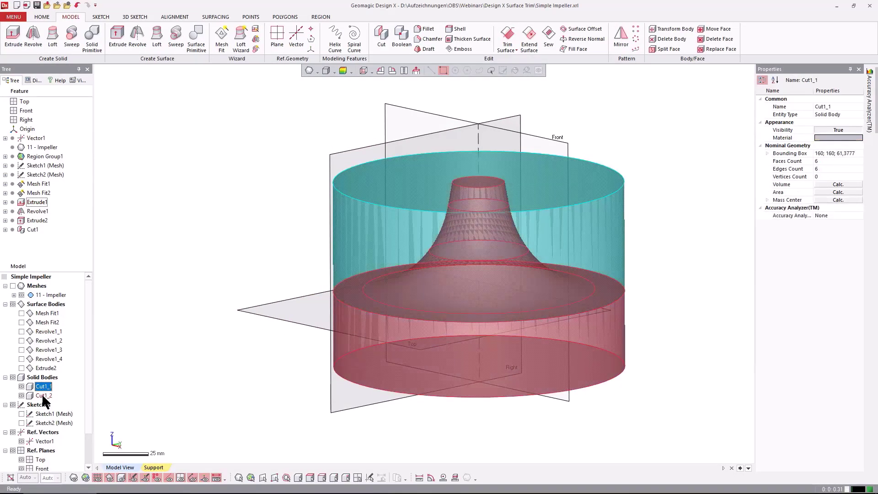
click(42, 394)
click(194, 404)
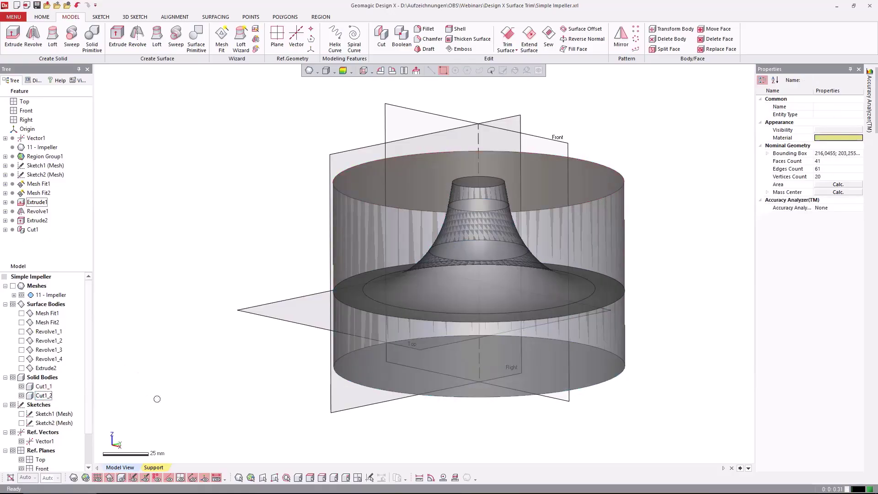
right_drag(194, 404, 282, 363)
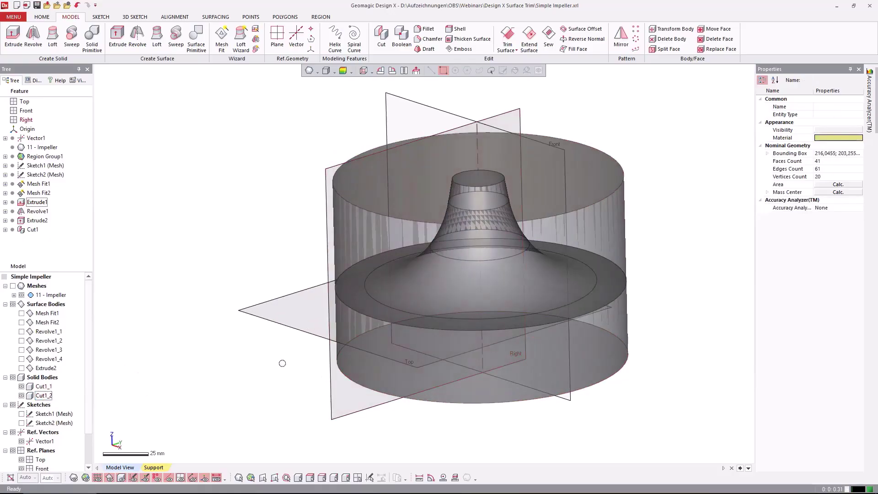
Briefly show Revolve1_2, then hide it and show the Revolve1_3 shaft surface
click(21, 340)
right_drag(334, 271, 341, 265)
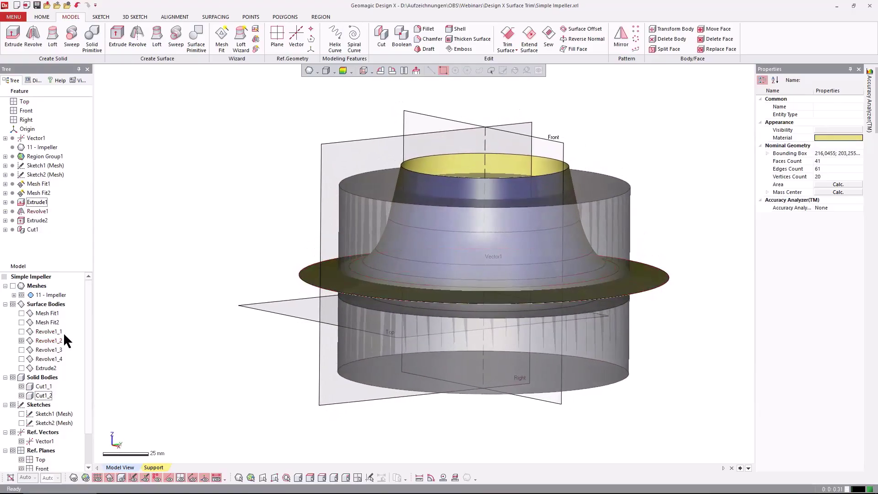
click(21, 340)
click(21, 349)
right_drag(388, 289, 402, 314)
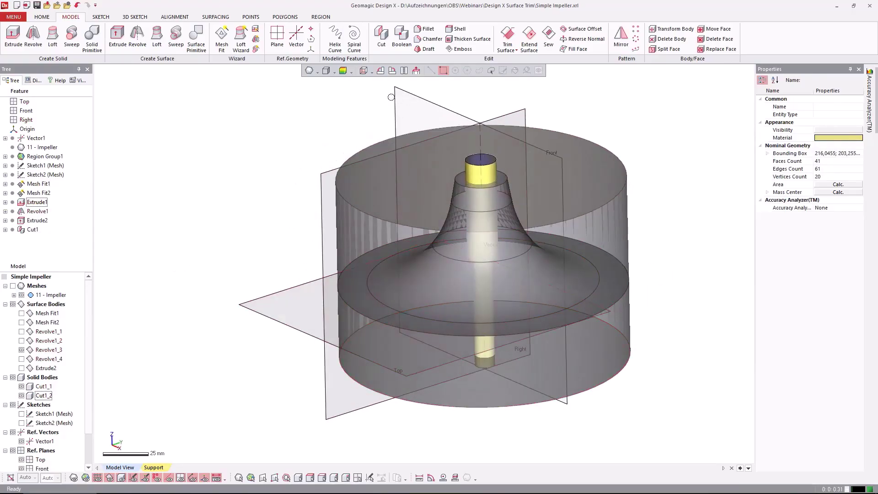
right_drag(714, 240, 589, 267)
Orbit, zoom and pan to inspect the shaft against Cut1_1 and Cut1_2
scroll(363, 245, up, 3)
right_drag(403, 223, 345, 242)
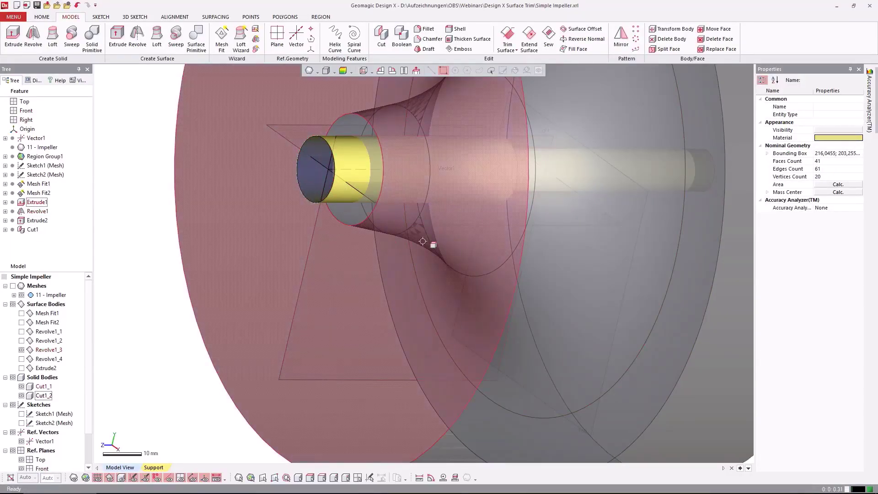
ctrl+right_drag(436, 237, 525, 231)
scroll(398, 258, down, 3)
right_drag(398, 258, 214, 220)
right_drag(398, 229, 401, 255)
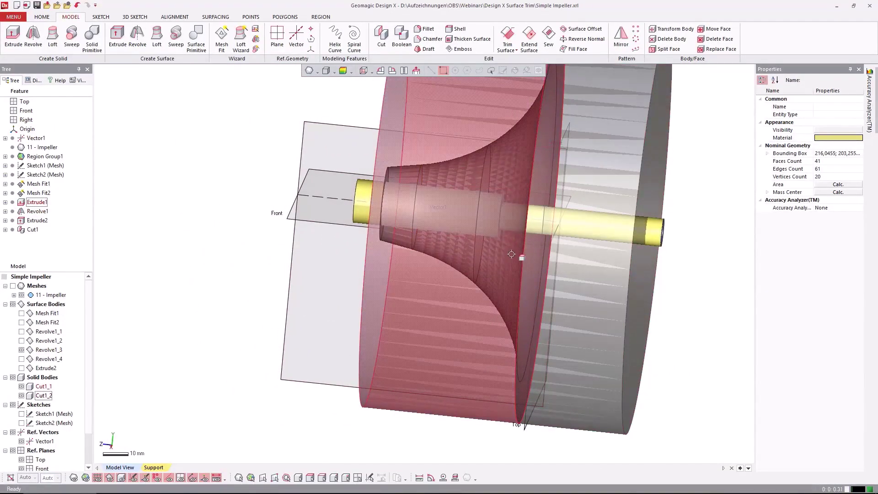
right_drag(489, 258, 472, 135)
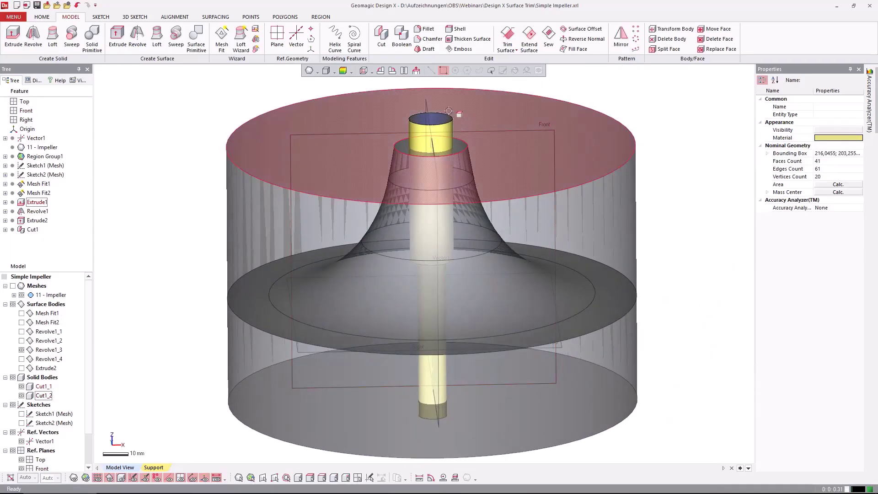
right_drag(456, 114, 540, 113)
Boolean-cut the Revolve1_3 shaft bore from the lower body Cut1_2
click(403, 41)
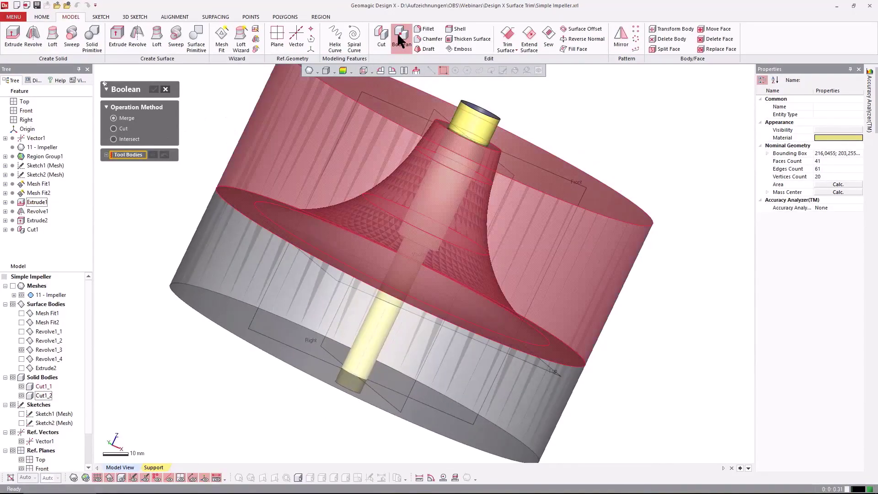
click(117, 130)
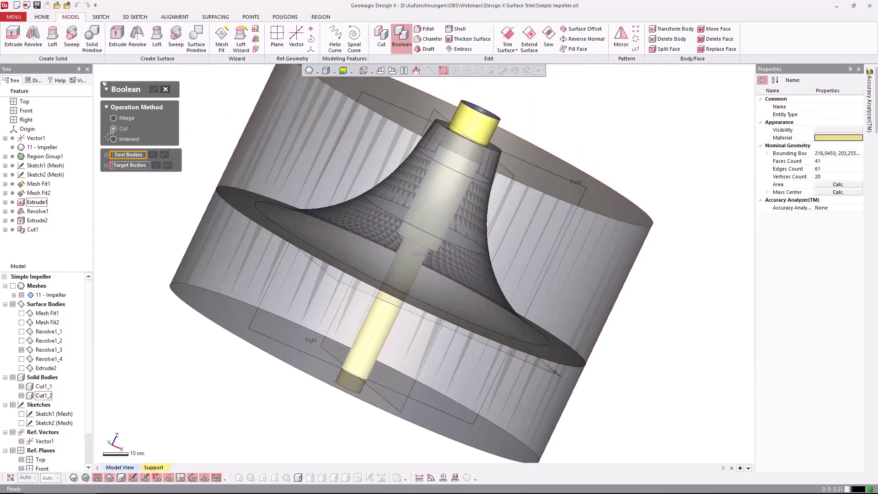
click(477, 132)
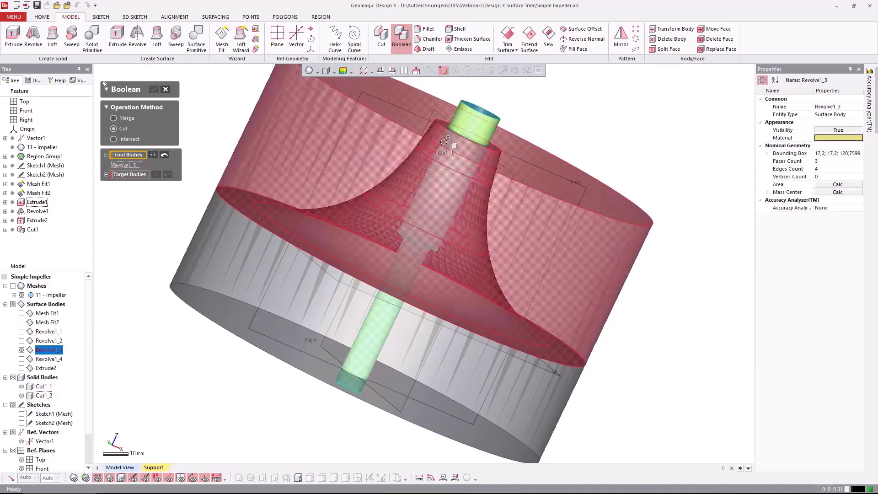
right_drag(471, 171, 293, 271)
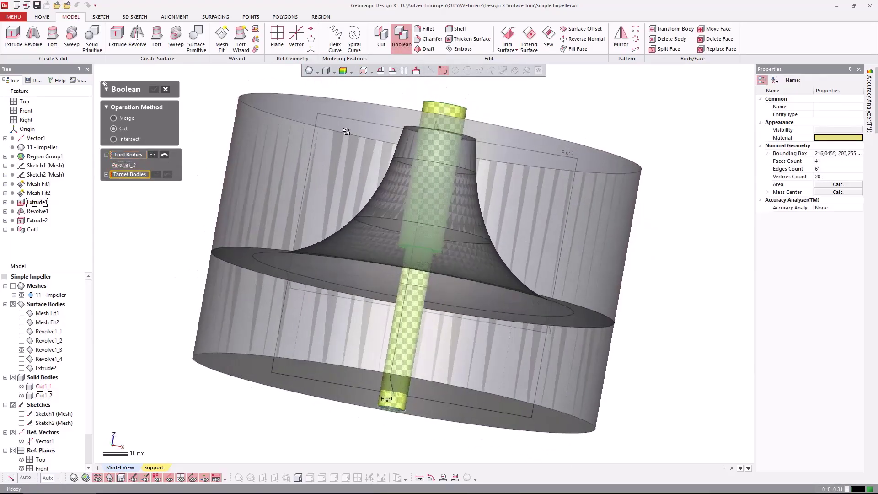
click(268, 309)
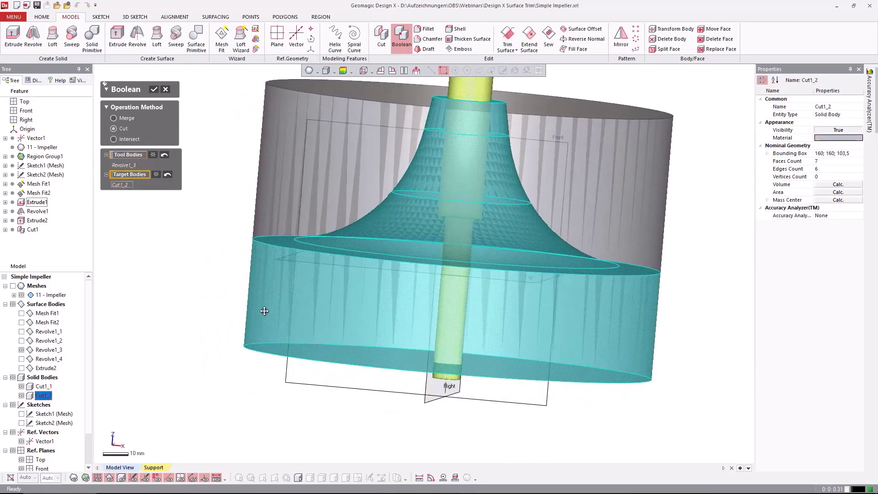
right_drag(265, 311, 260, 323)
click(154, 91)
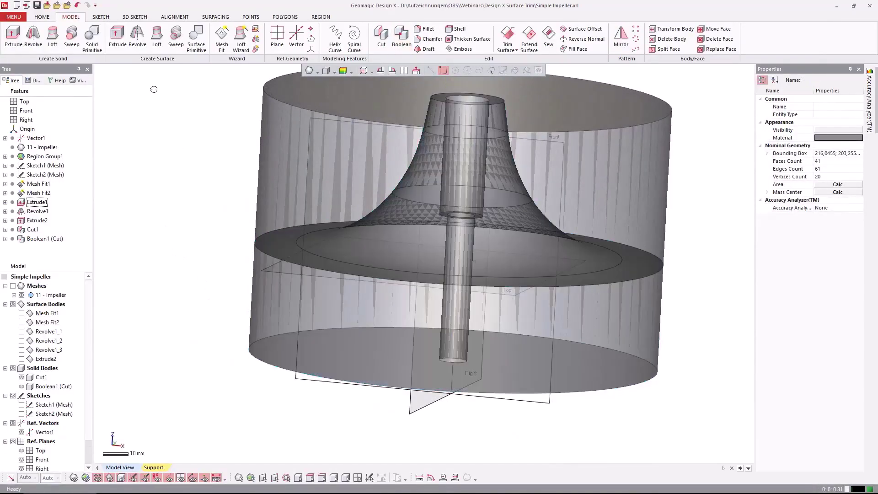
right_drag(393, 257, 442, 281)
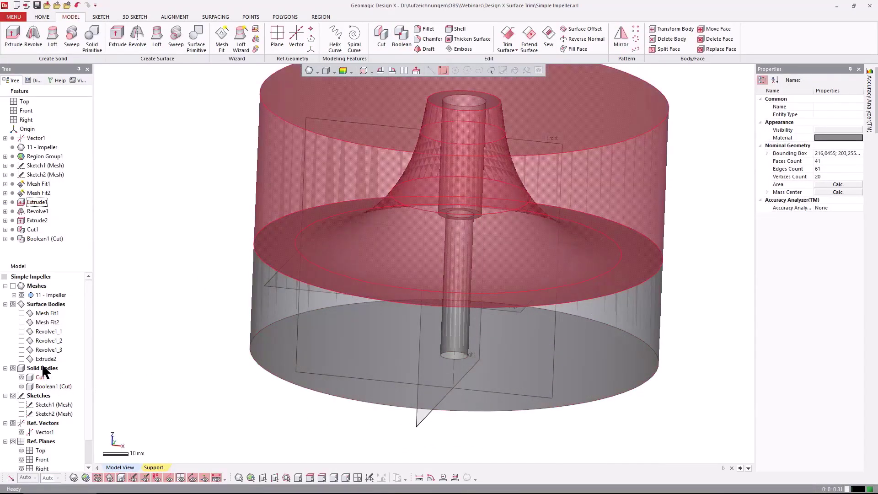
Show the Revolve1_2 surface body and orbit to inspect it
click(21, 341)
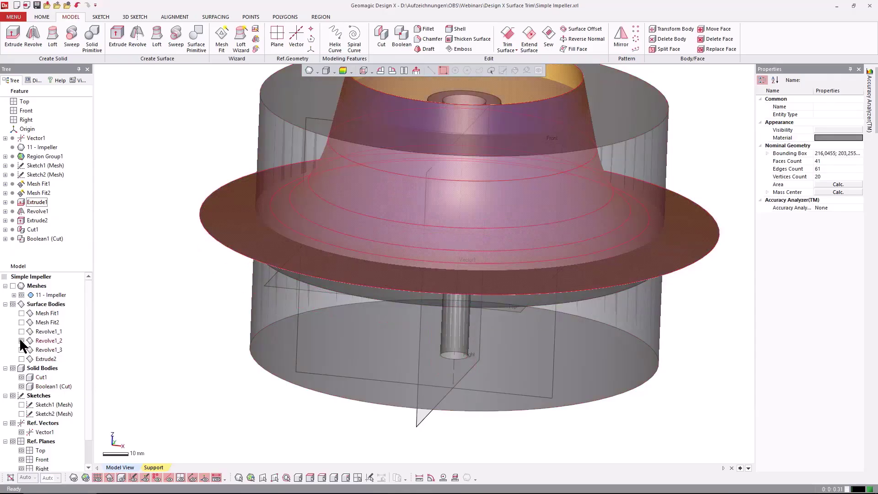
ctrl+right_drag(489, 274, 479, 309)
right_drag(435, 190, 467, 183)
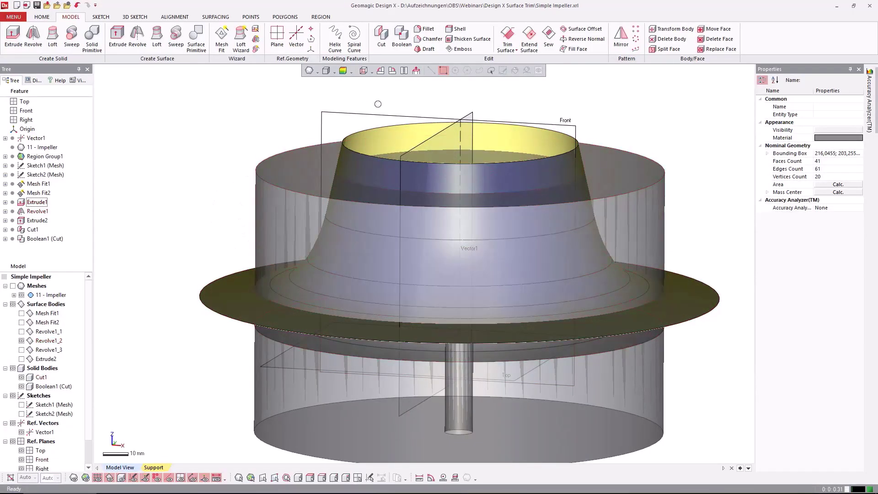
Thicken Revolve1_2 by 35 mm in Direction 2 as a cut, creating Thicken Surface1
click(464, 41)
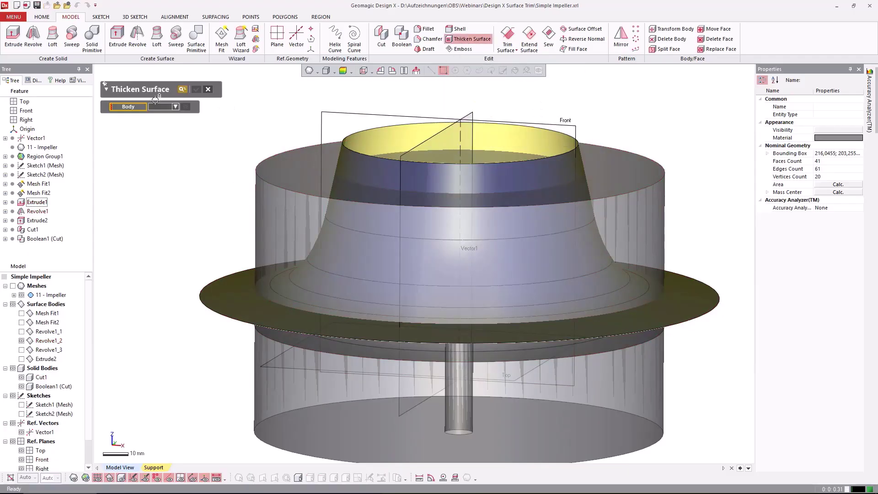
click(356, 168)
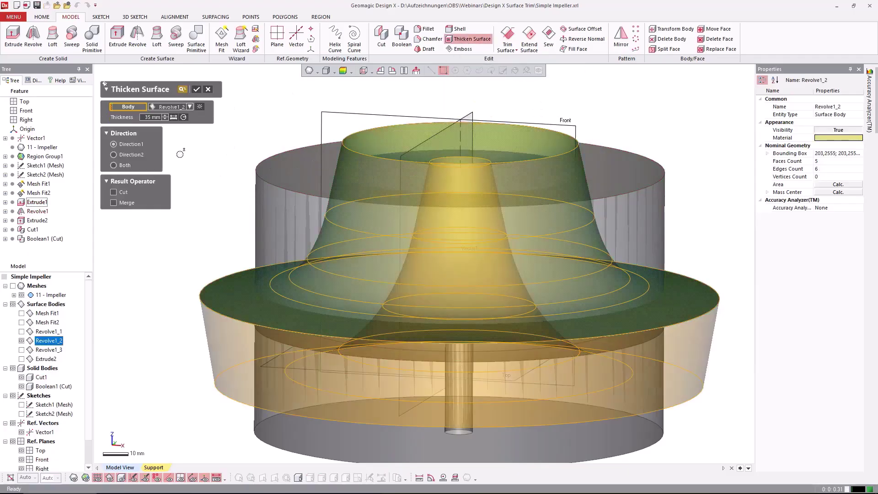
click(115, 155)
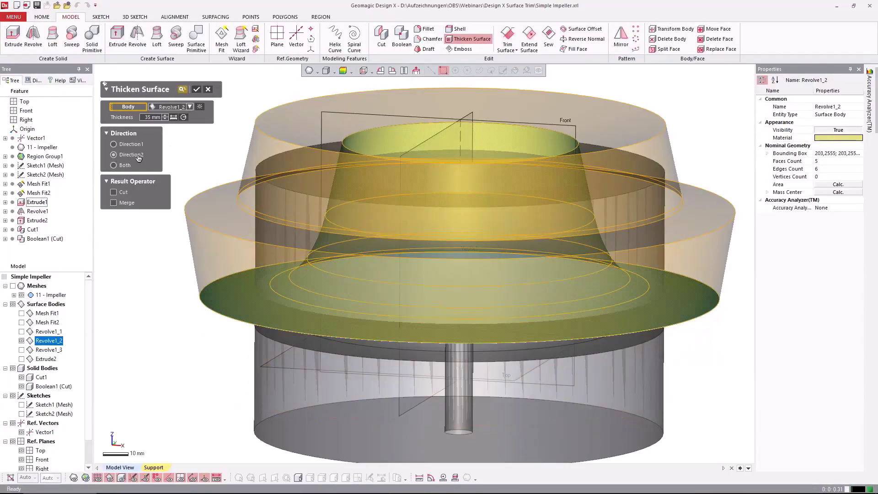
right_drag(268, 219, 251, 180)
right_drag(354, 236, 347, 254)
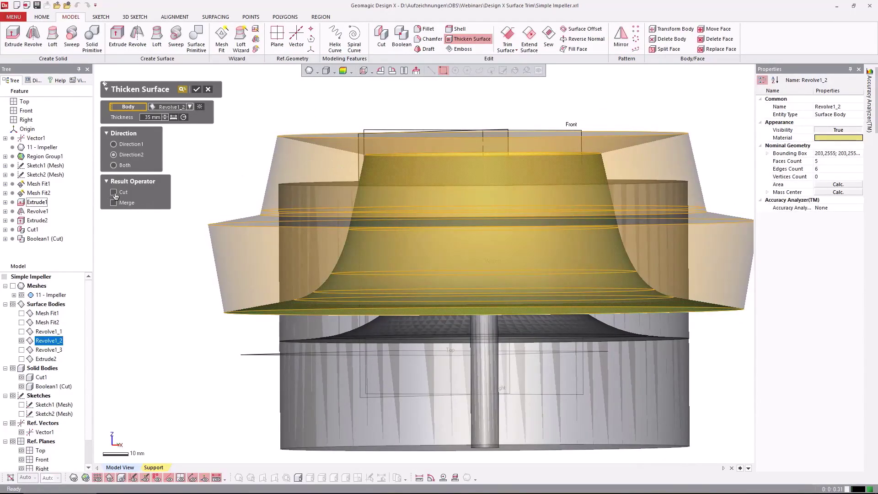
click(113, 192)
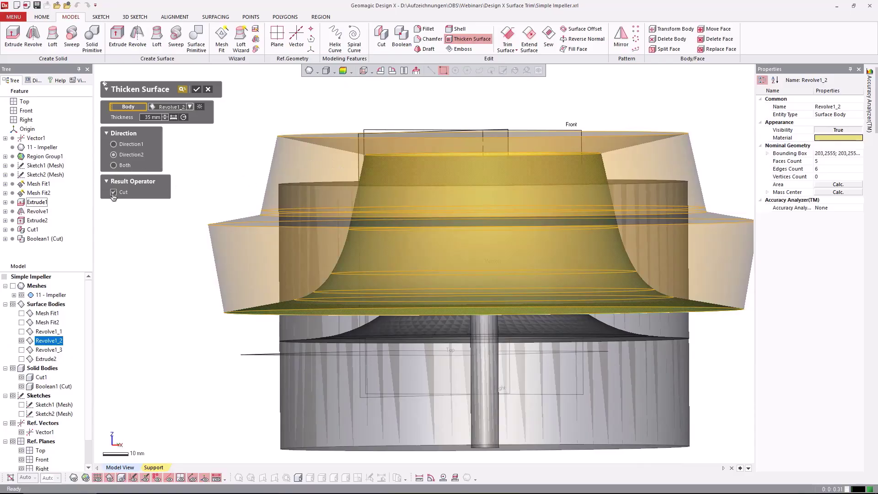
click(197, 90)
right_drag(270, 222, 286, 238)
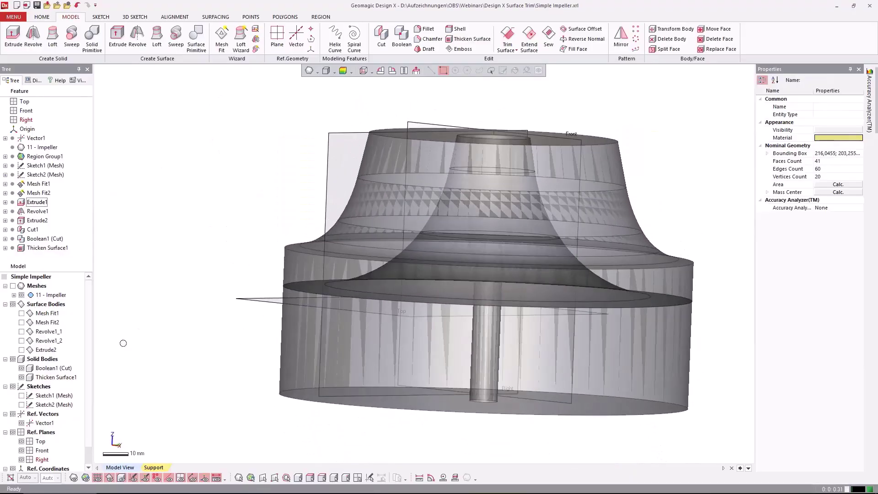
Show only the Revolve1_2 disc and Extrude2 cylinder, hiding Boolean1 (Cut) and Thicken Surface1, then start Trim Surface
right_drag(128, 369, 246, 365)
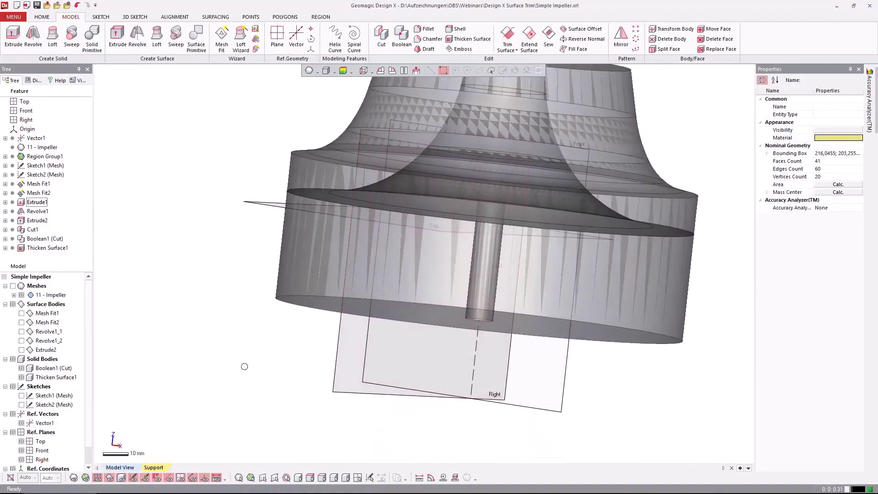
click(21, 340)
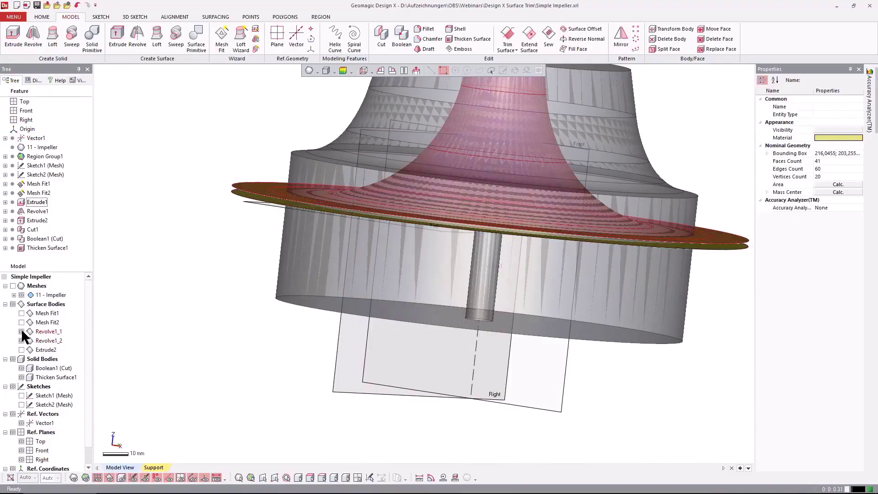
click(21, 349)
right_drag(304, 383, 294, 314)
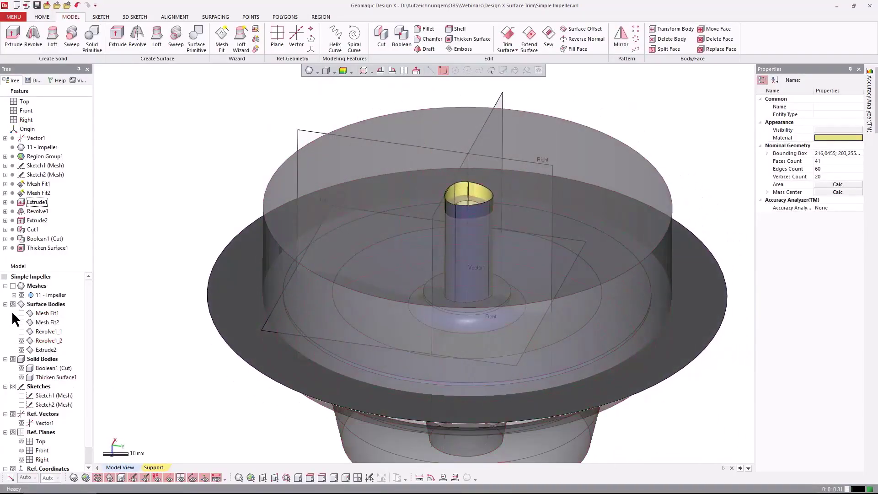
click(22, 367)
click(21, 377)
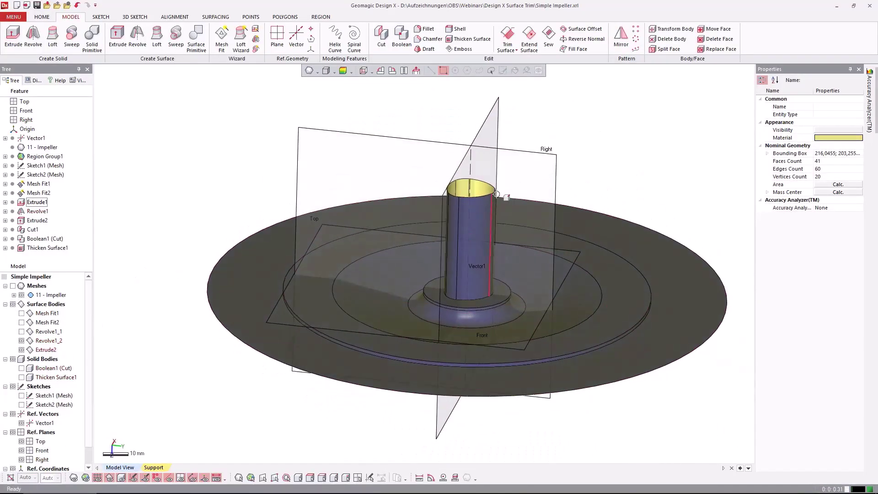
click(507, 37)
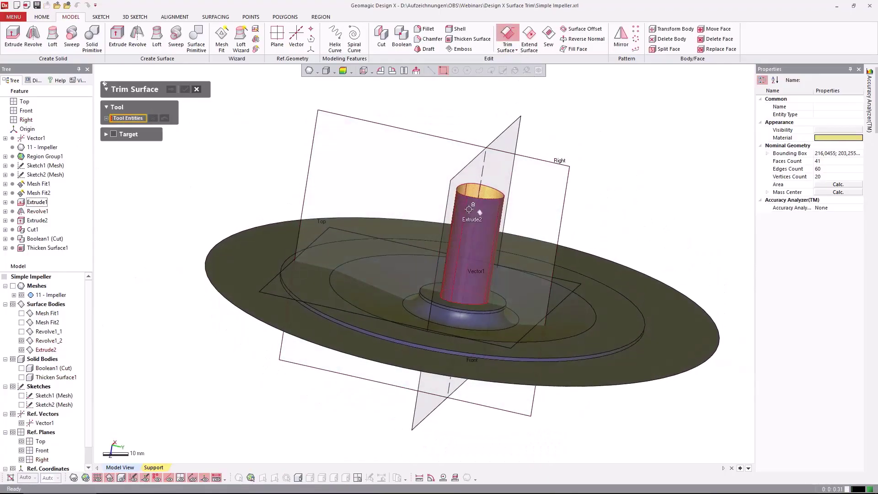
Trim Extrude2 and Revolve1_2 against each other, keeping the cylinder and disc pieces as Trim Surface1
click(469, 210)
click(251, 239)
right_drag(146, 278, 225, 280)
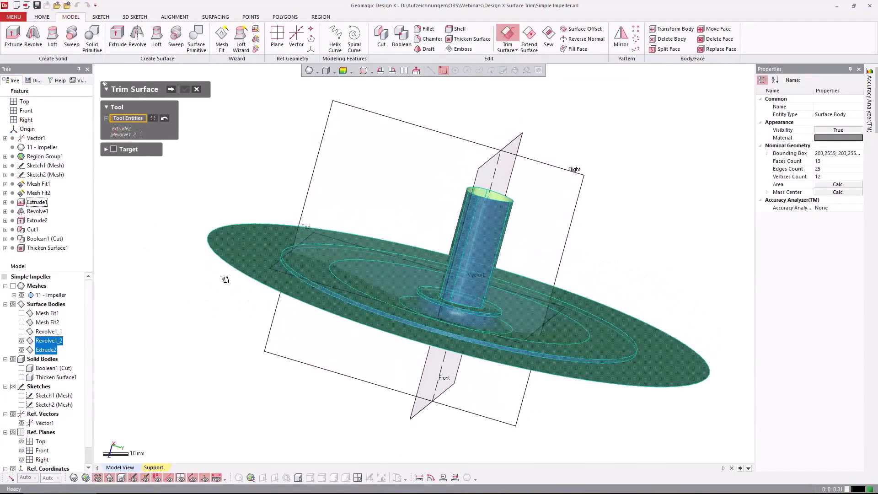
click(171, 89)
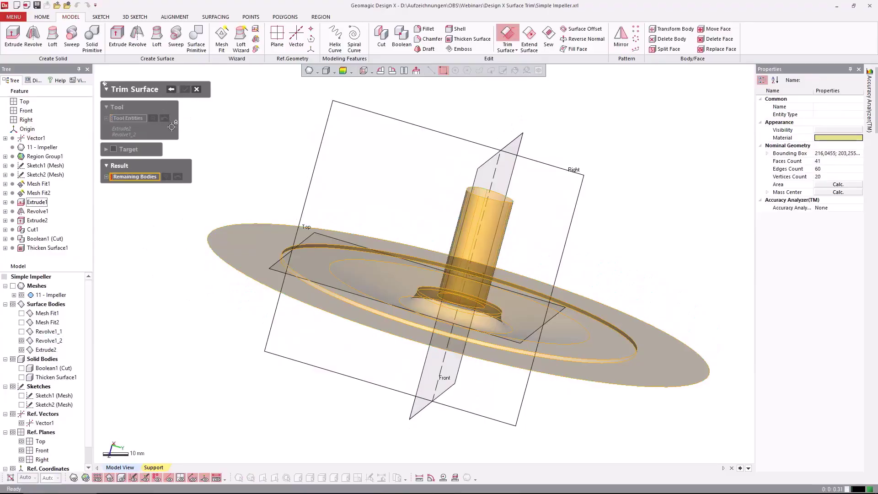
right_drag(370, 160, 380, 198)
click(481, 214)
click(293, 206)
click(293, 205)
click(186, 90)
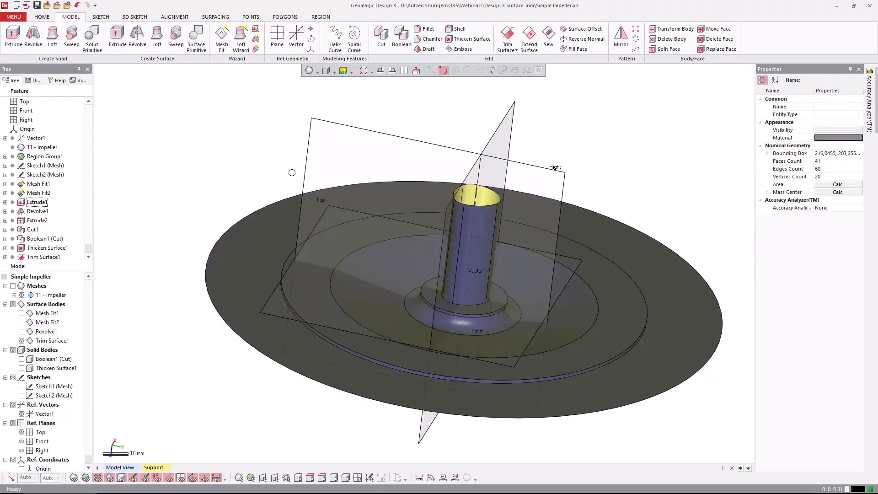
right_drag(361, 177, 338, 262)
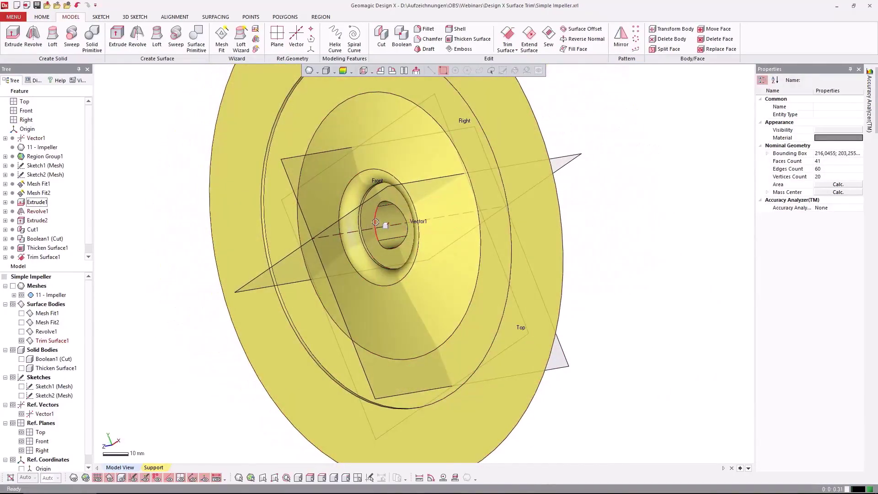
Show Boolean1 (Cut) and Boolean-cut it with Trim Surface1 as the tool body
right_drag(376, 222, 424, 245)
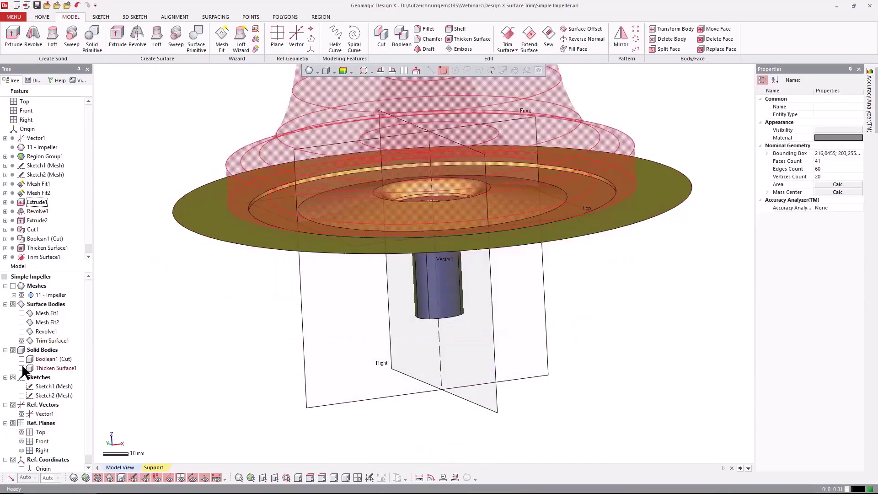
click(21, 359)
right_drag(344, 339, 355, 292)
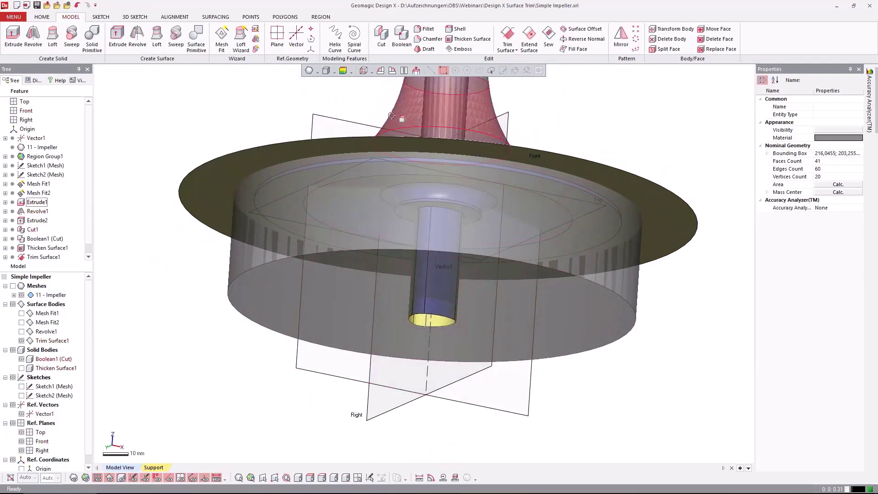
click(395, 45)
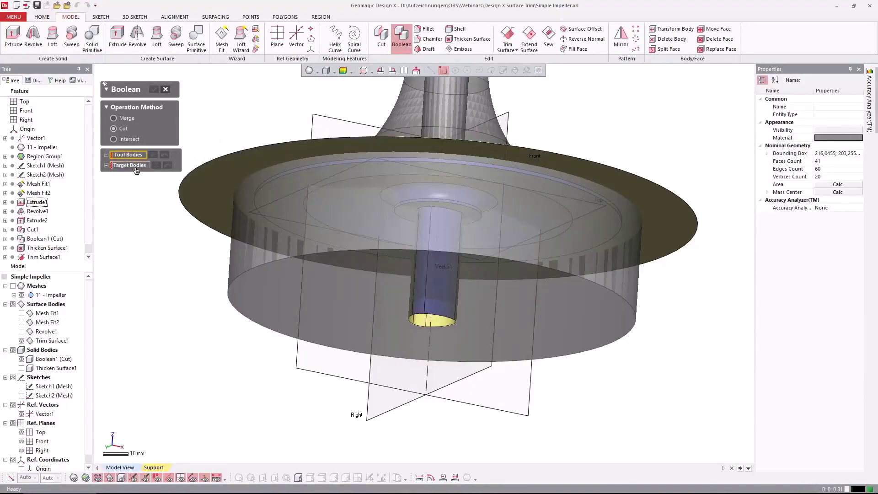
click(222, 173)
click(129, 174)
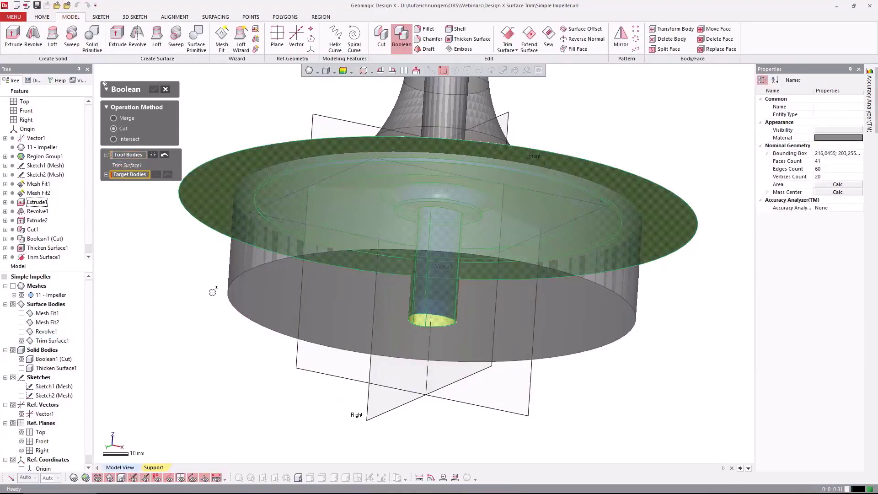
click(235, 288)
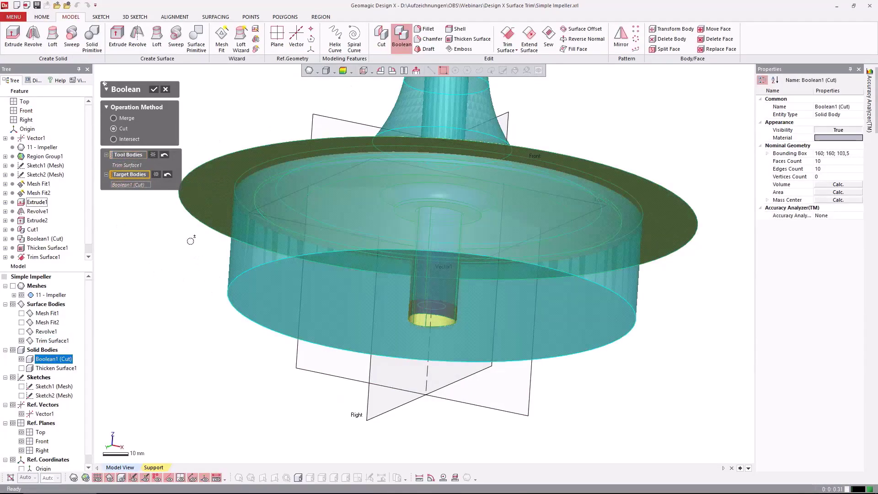
click(154, 90)
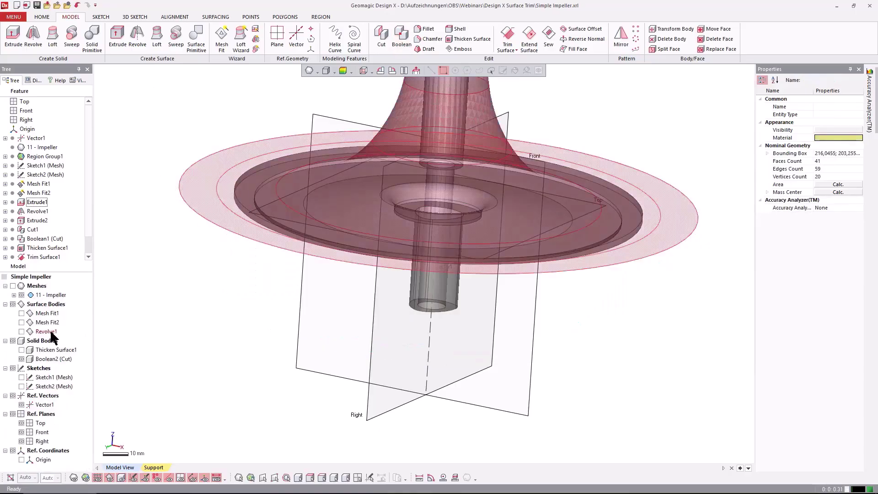
Show Thicken Surface1 and the scanned impeller mesh over the Boolean2 (Cut) hub in side view
mouse_move(238, 344)
right_down()
mouse_move(251, 345)
mouse_move(256, 385)
mouse_move(248, 340)
right_up()
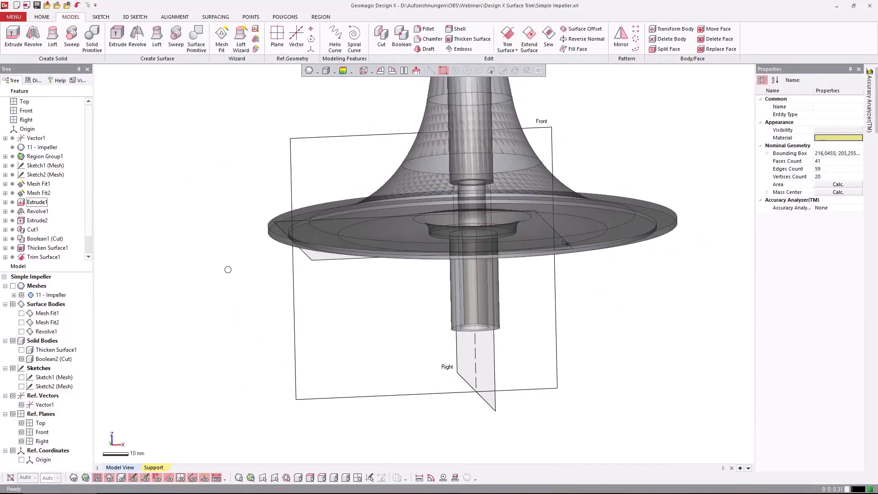
right_drag(291, 290, 241, 311)
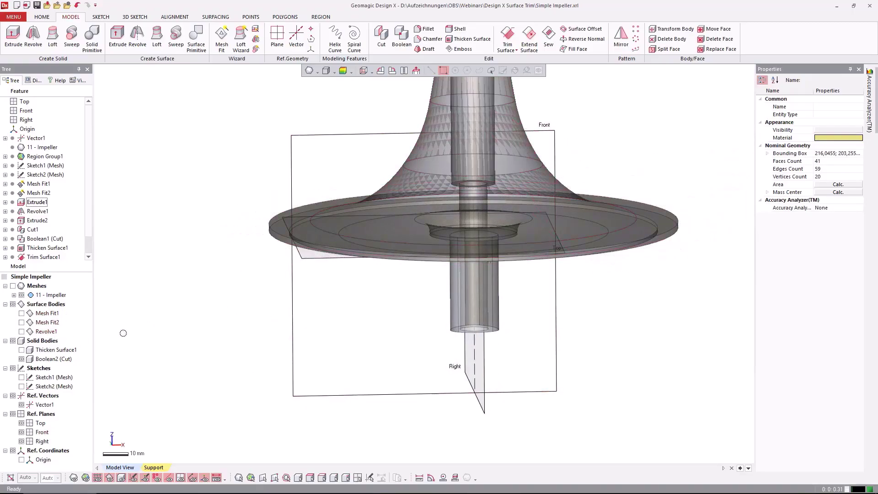
ctrl+right_drag(475, 292, 441, 362)
click(21, 350)
right_drag(405, 286, 461, 335)
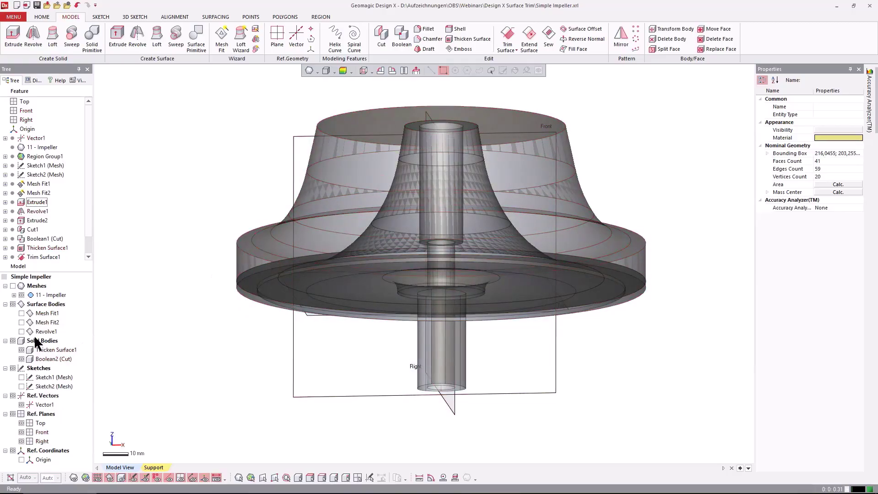
click(13, 286)
right_drag(346, 363, 529, 165)
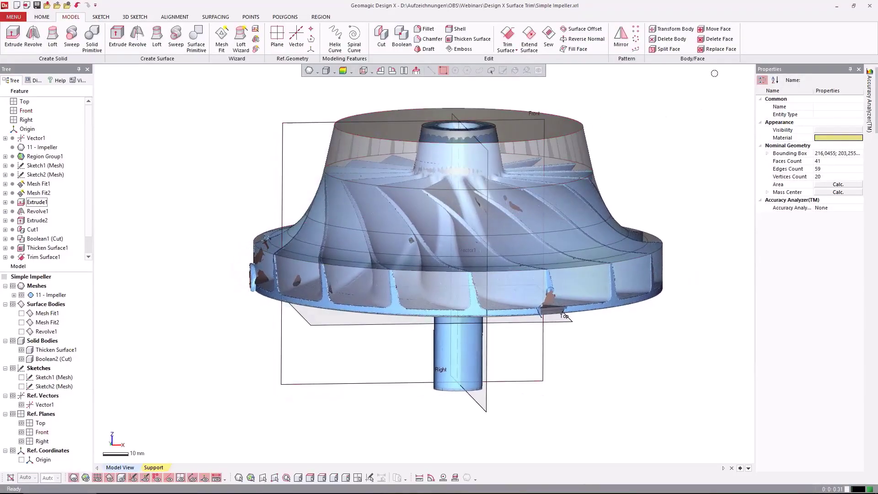
Use Move Face to translate the hub's top face along its normal by -18 mm
click(717, 31)
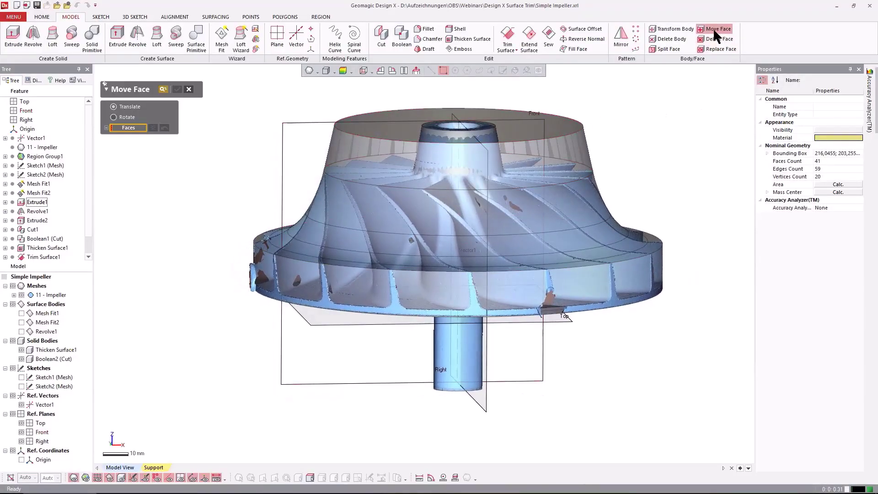
click(397, 121)
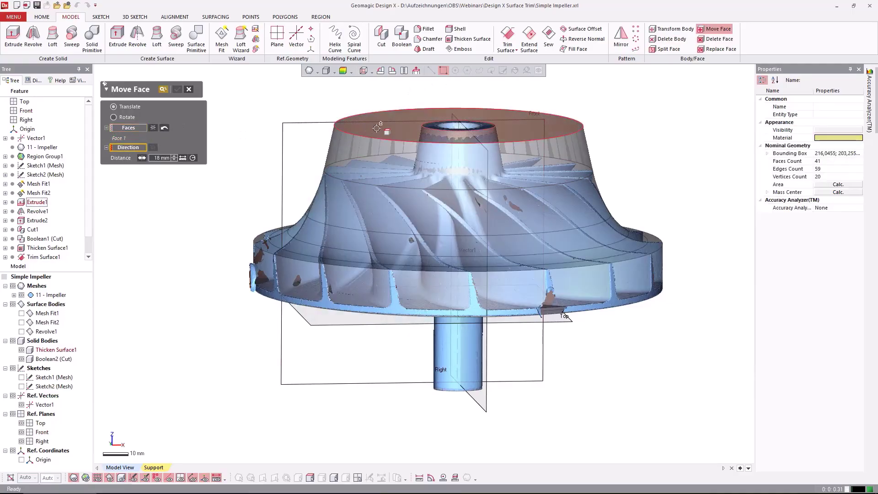
click(377, 129)
drag(457, 84, 451, 169)
right_drag(409, 215, 406, 282)
scroll(406, 202, up, 5)
drag(513, 155, 507, 177)
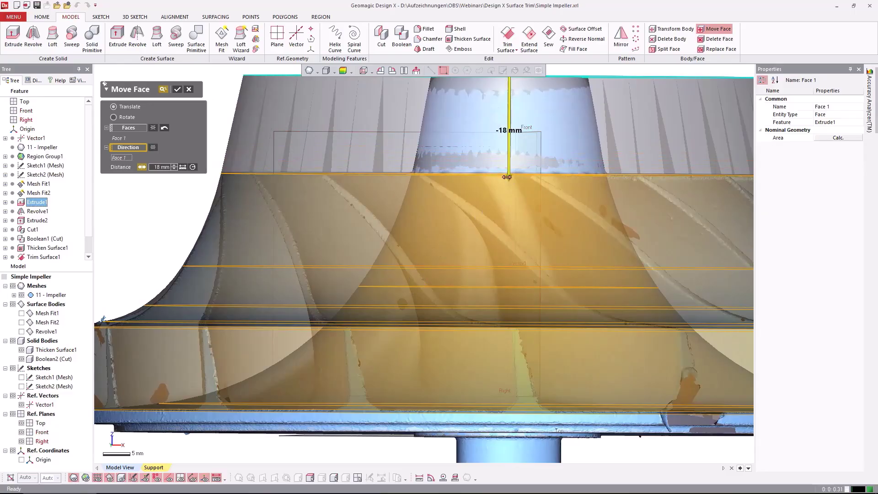
click(177, 90)
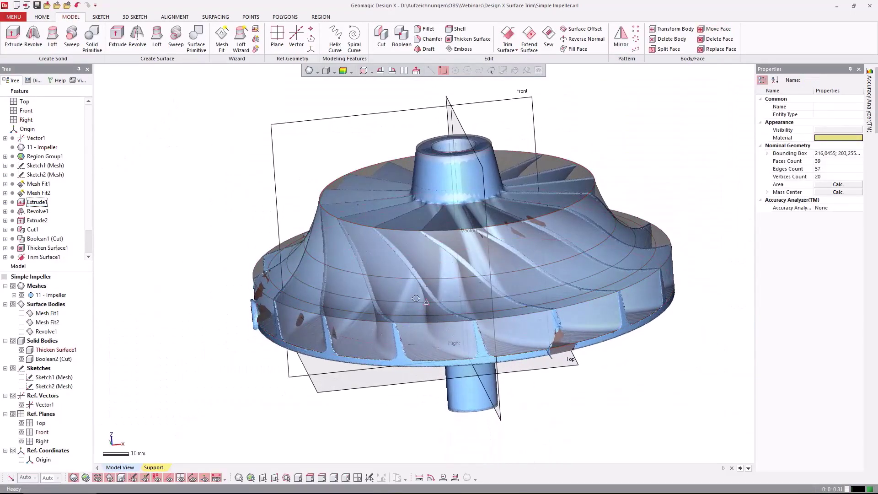
Make Mesh Fit1 and Mesh Fit2 visible, hide the Boolean2 (Cut) body, and orbit to inspect
right_drag(429, 304, 651, 346)
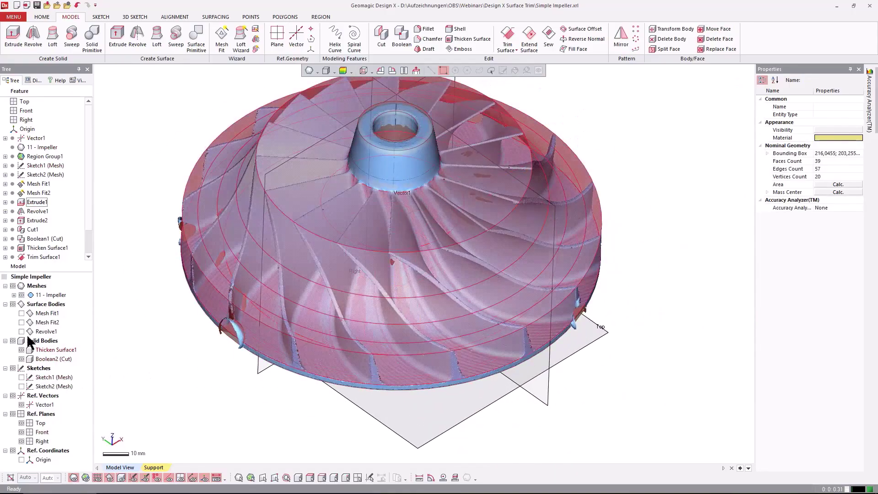
click(22, 314)
click(23, 322)
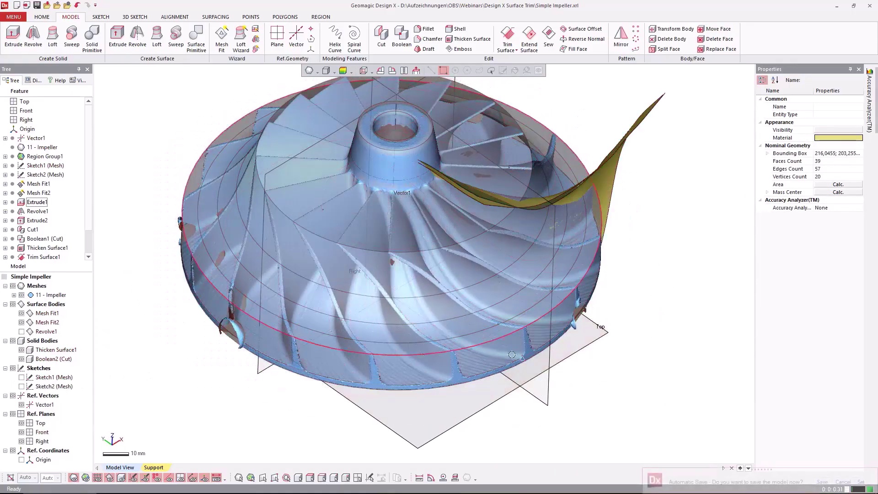
right_drag(151, 350, 549, 380)
right_drag(644, 370, 479, 282)
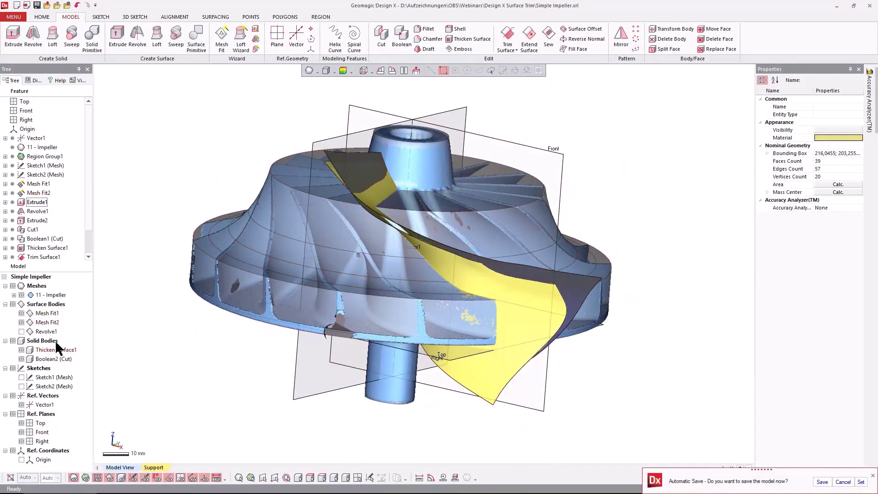
click(21, 359)
right_drag(465, 234, 412, 379)
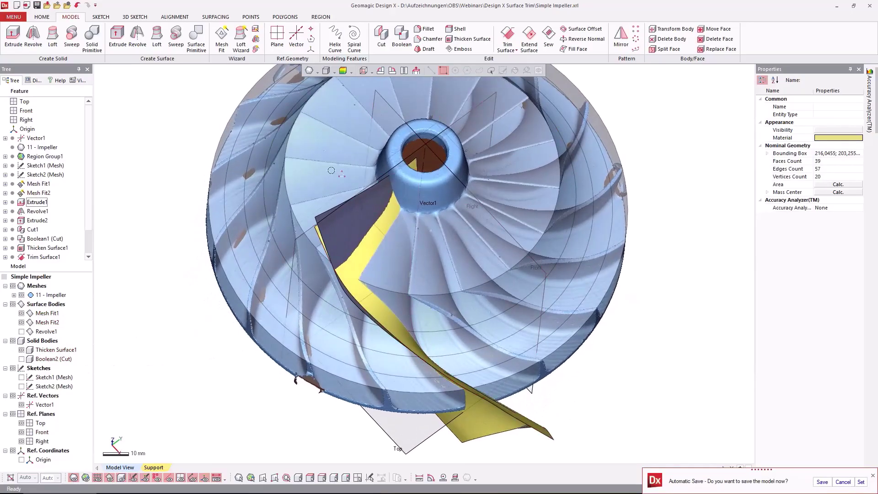
right_drag(611, 109, 457, 59)
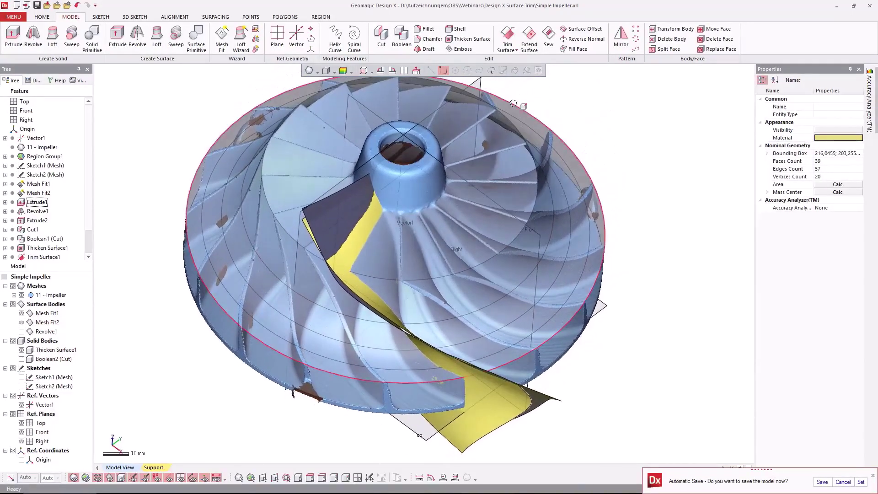
Cut Thicken Surface1 with the Right and Front planes to create Cut2
click(384, 40)
right_drag(288, 90, 459, 99)
click(459, 100)
click(512, 289)
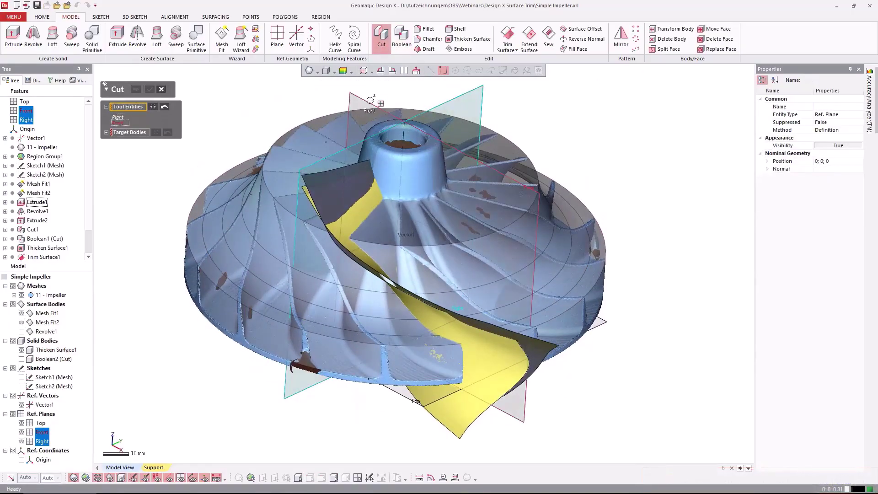
click(131, 132)
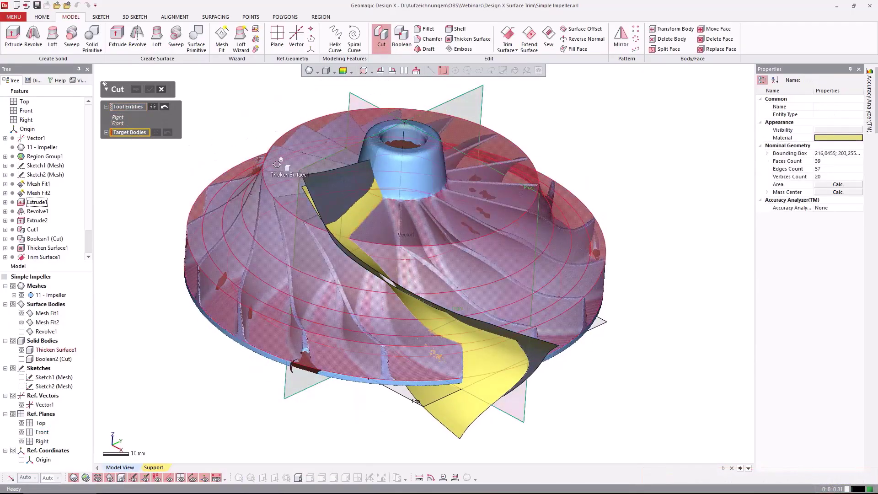
click(247, 164)
click(136, 90)
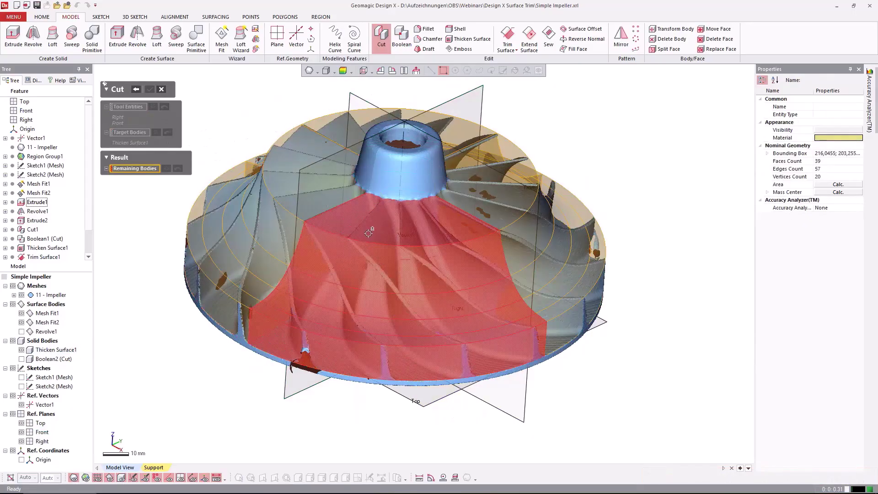
click(150, 89)
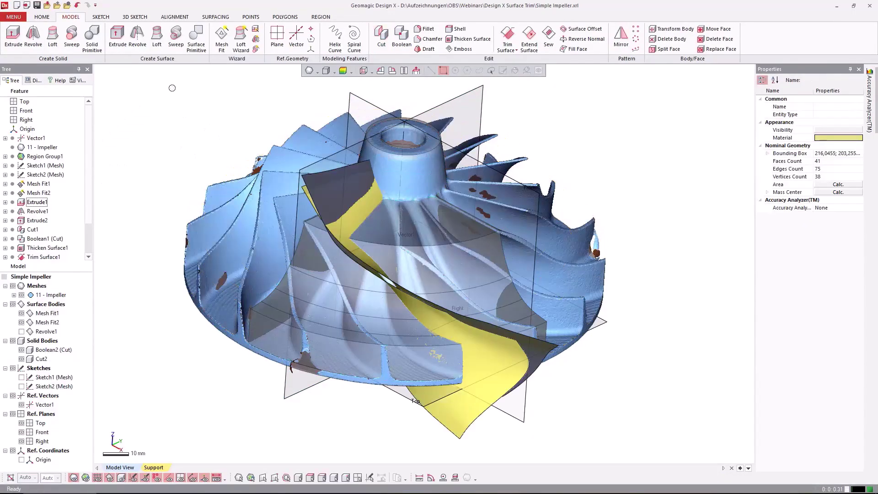
right_drag(176, 137, 189, 168)
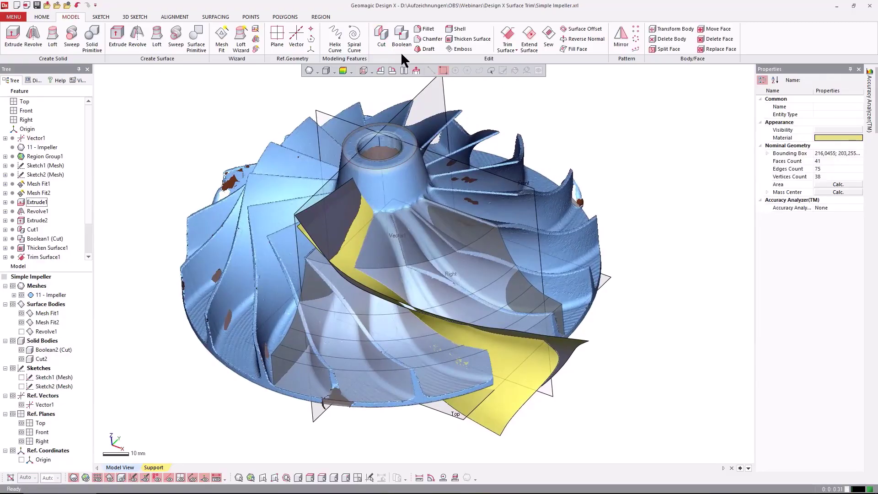
Cut Cut2 with Mesh Fit2 and Mesh Fit1, keeping the single blade piece between them as Cut3
click(382, 46)
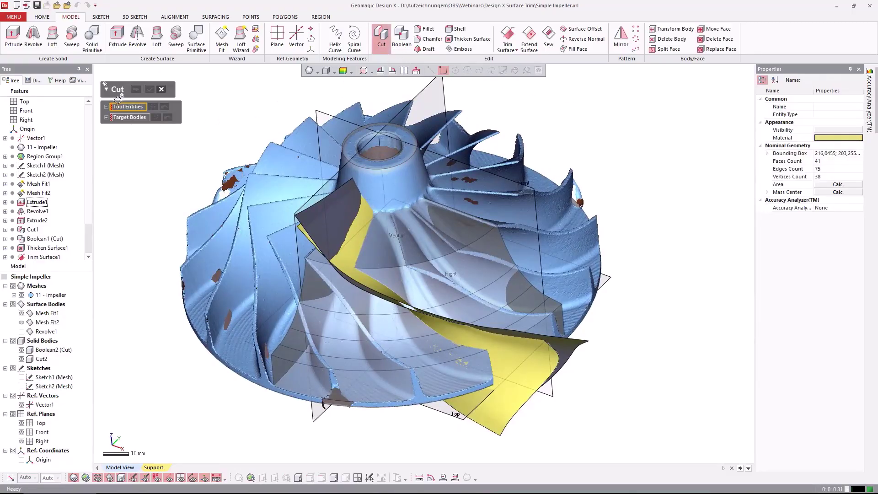
click(340, 257)
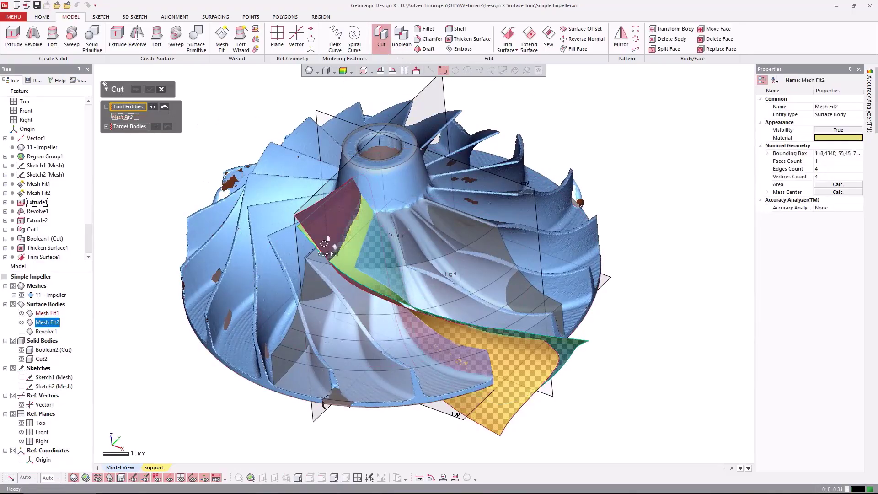
click(305, 220)
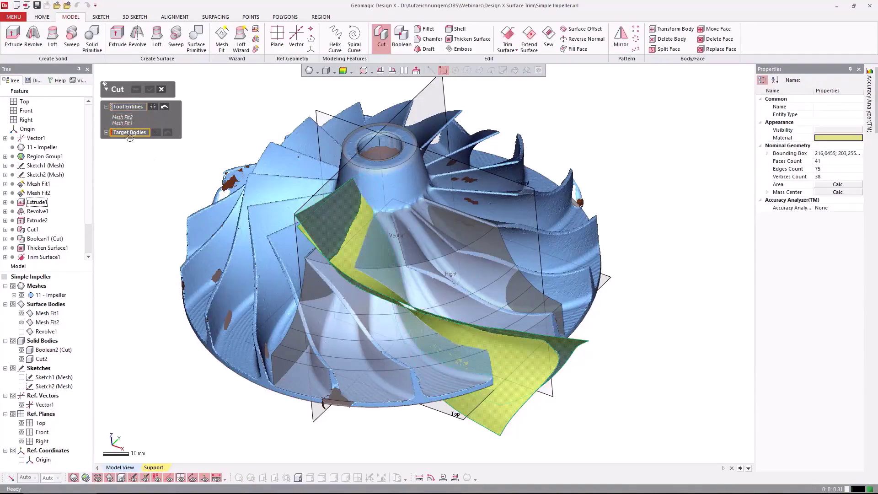
click(392, 326)
click(136, 90)
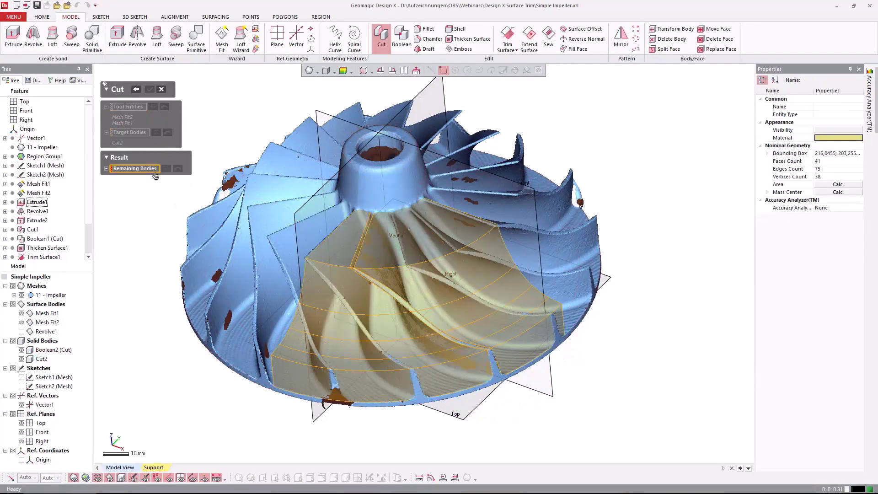
click(376, 254)
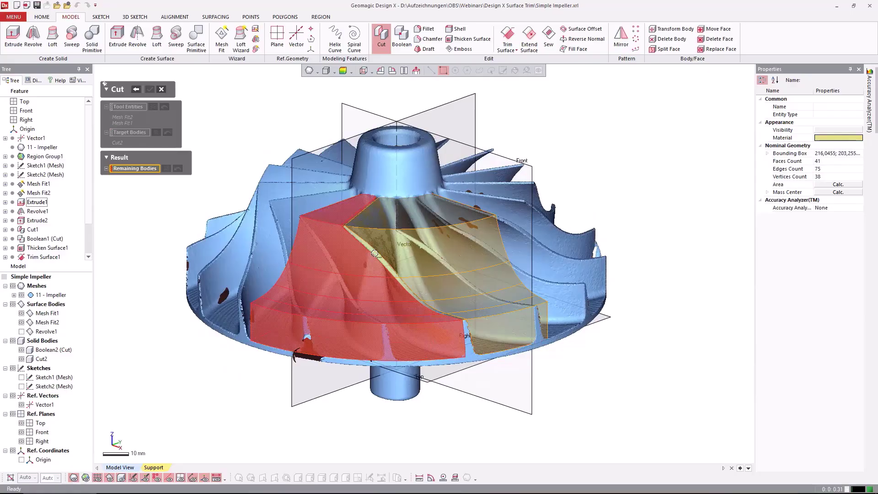
mouse_move(375, 253)
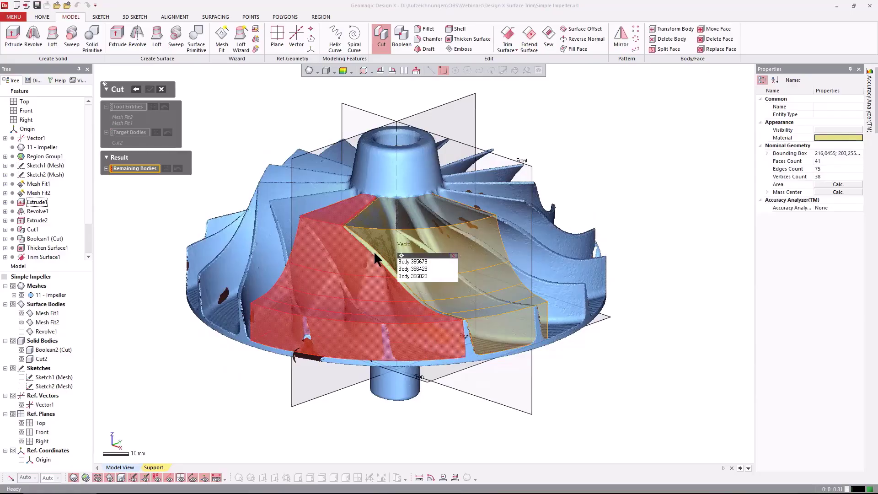
click(410, 276)
right_drag(171, 319, 207, 320)
click(150, 91)
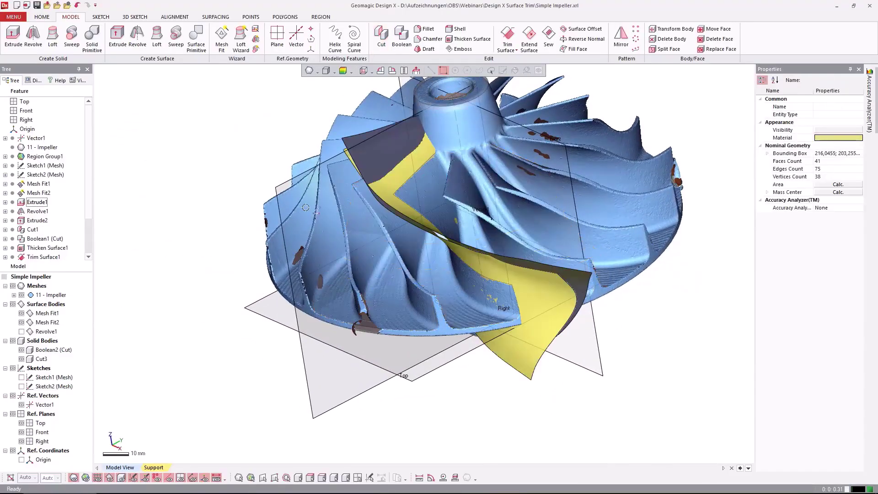
right_drag(165, 293, 168, 320)
Hide Mesh Fit1, Mesh Fit2 and the scan mesh, then turn on the ±0.1 mm deviation map
click(21, 322)
click(21, 313)
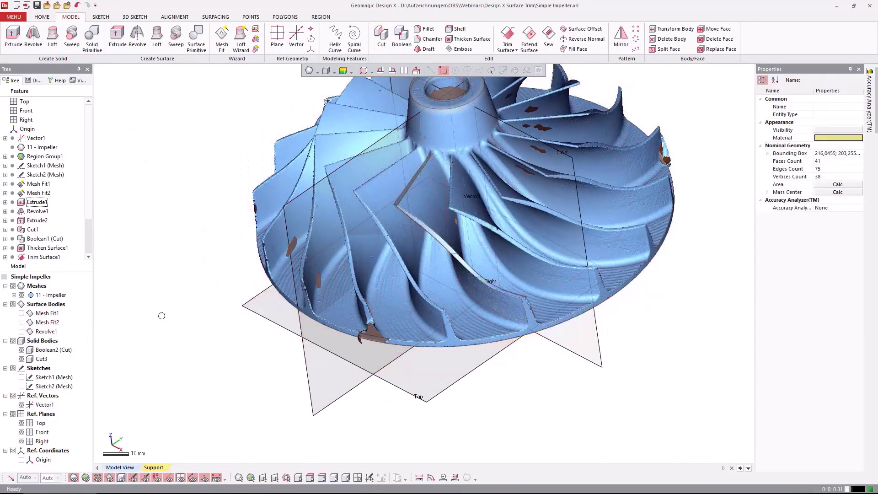
click(12, 286)
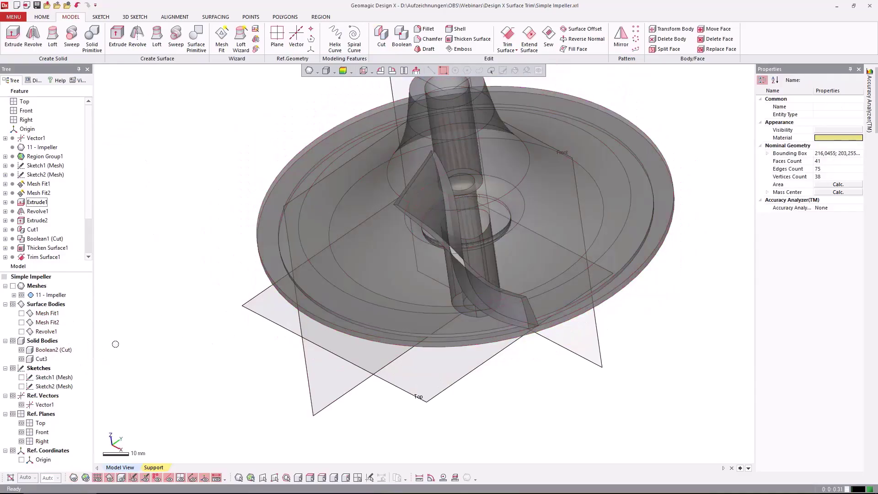
right_drag(242, 314, 320, 220)
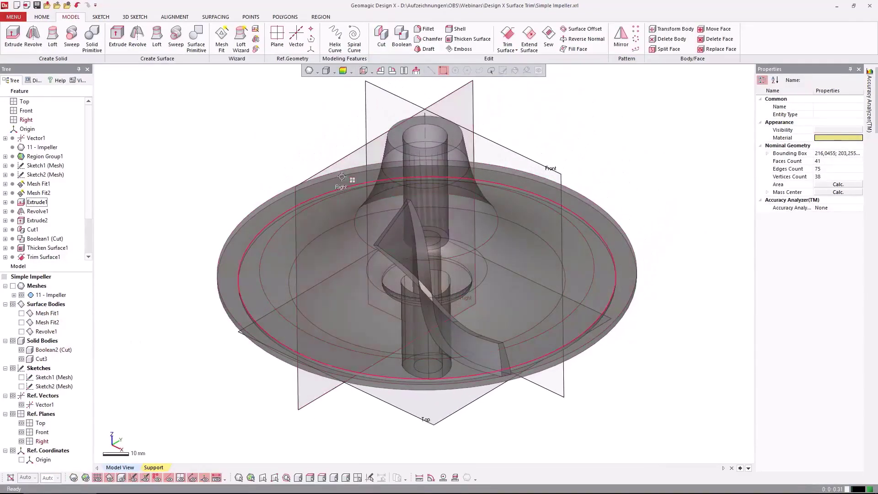
click(343, 71)
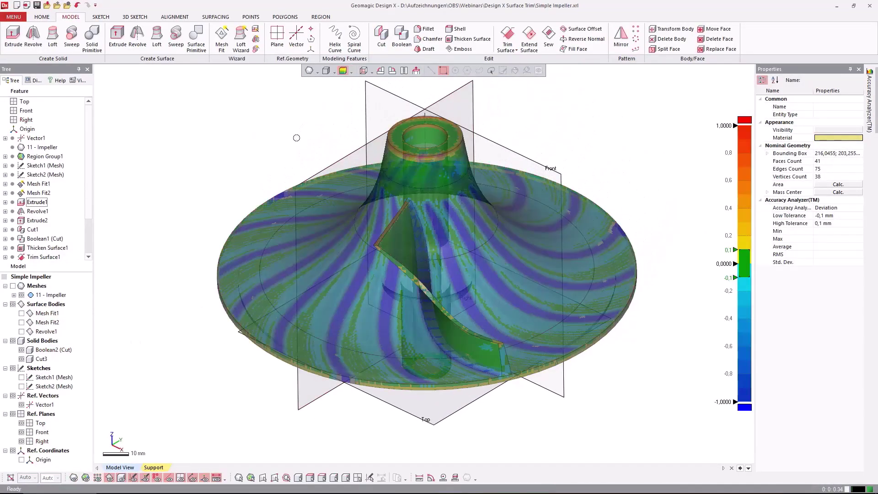
right_drag(309, 130, 420, 278)
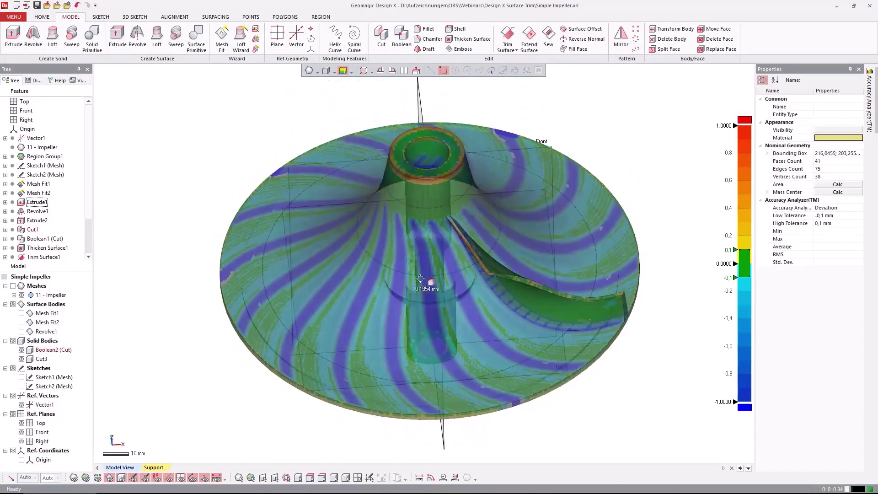
Circular-pattern the Cut3 blade around Vector1, 16 instances over 360°, with Meshes shown again
click(636, 38)
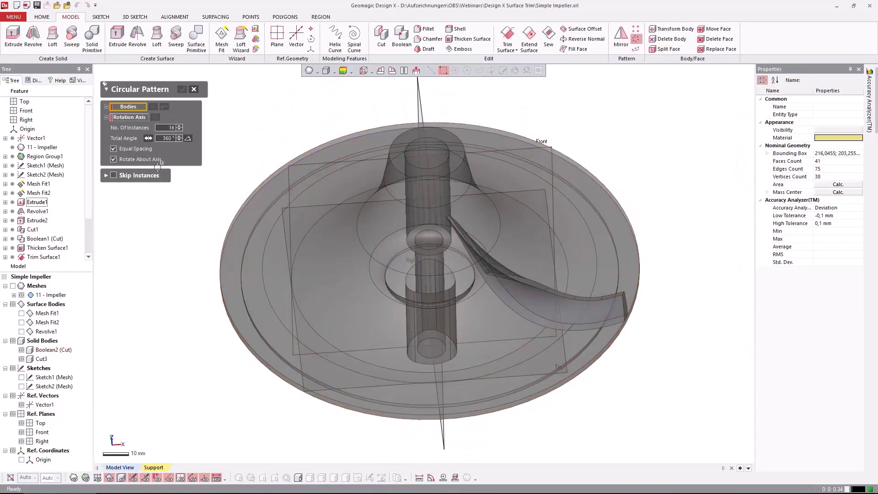
click(480, 251)
click(127, 129)
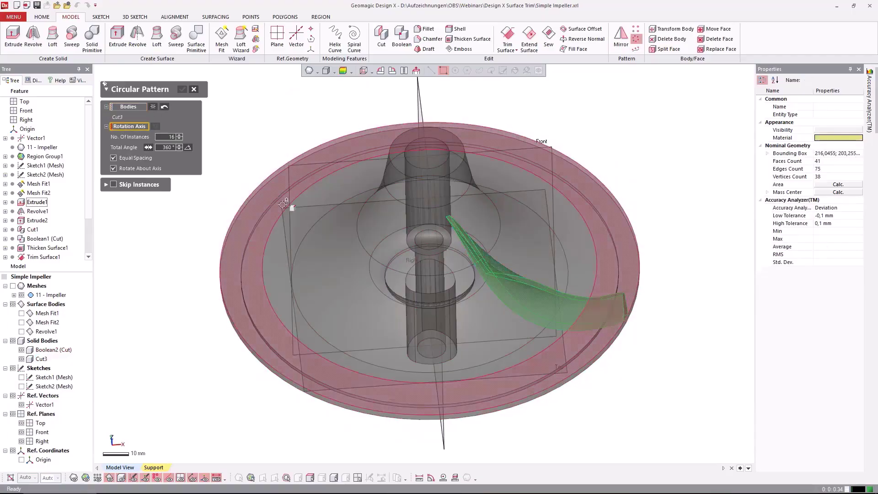
click(303, 207)
click(303, 206)
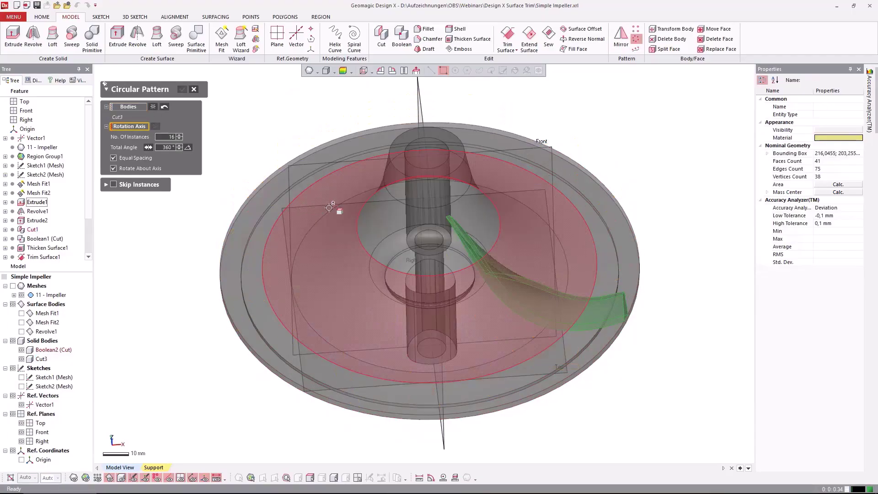
right_drag(450, 192, 352, 280)
click(446, 167)
scroll(356, 333, down, 3)
click(13, 286)
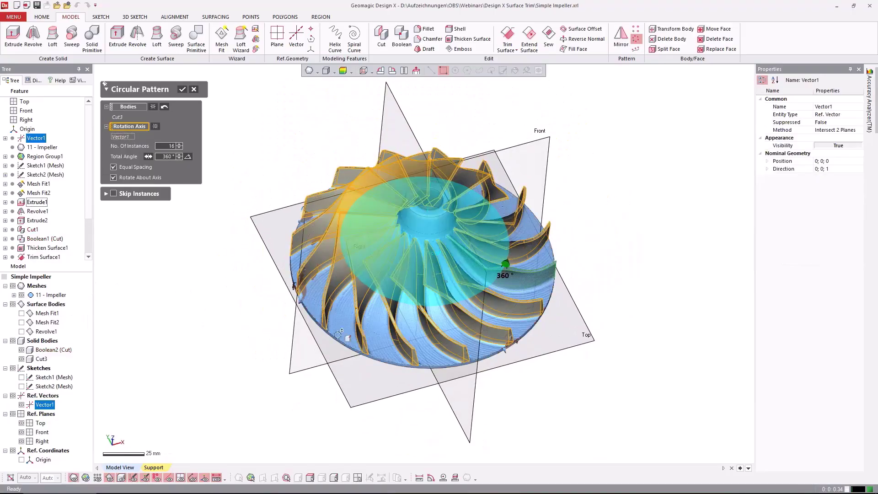
click(182, 90)
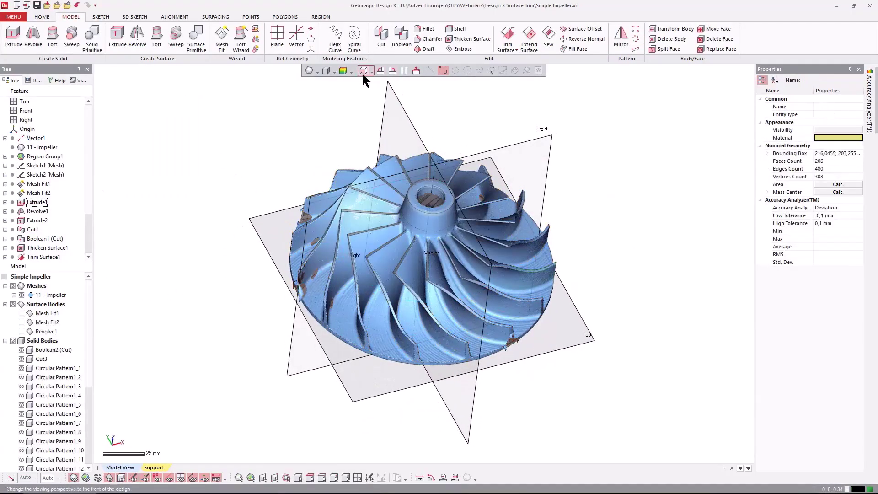
Show the deviation map on the 16-blade impeller and switch off Transparency for opaque rendering
click(343, 71)
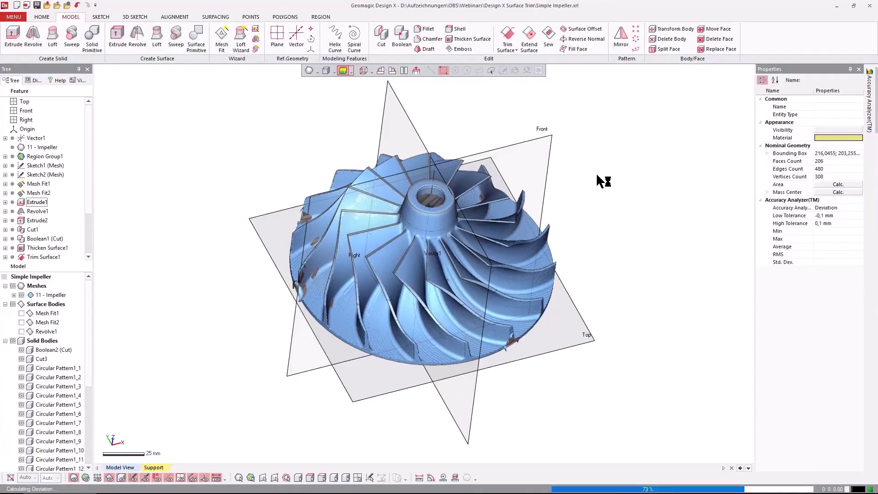
right_drag(471, 277, 458, 315)
click(33, 80)
click(22, 184)
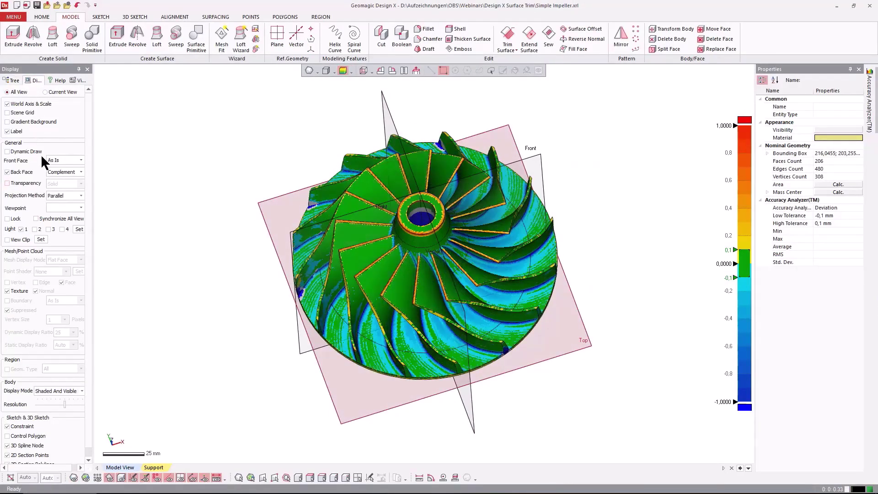
click(14, 81)
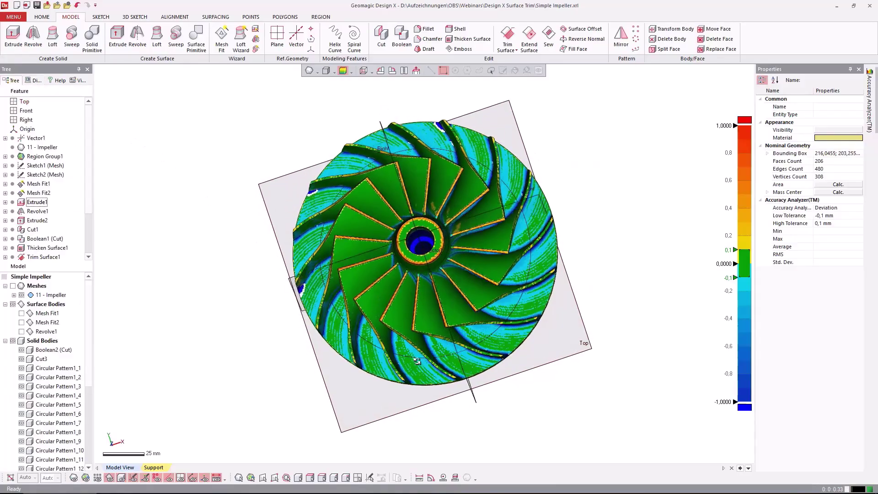